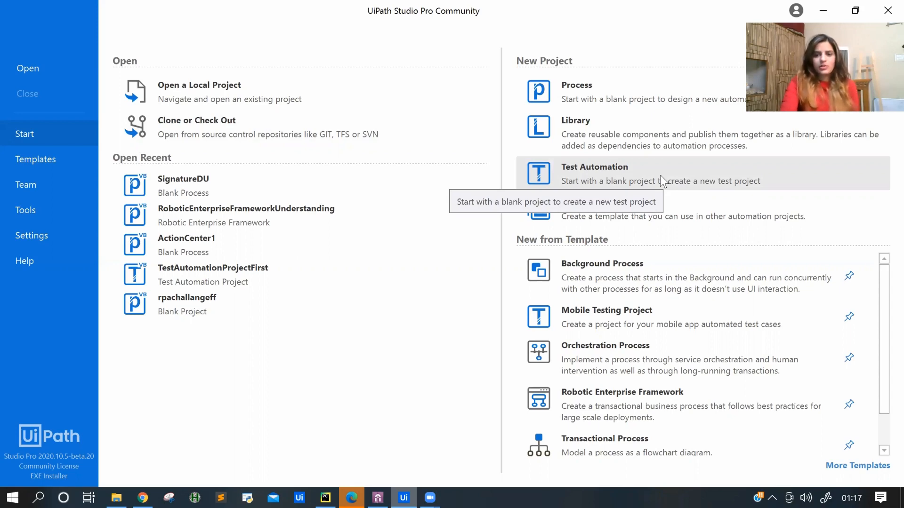
Create a new blank Library project named ProcessObj.
{"action": "left_click", "coordinate": [598, 129]}
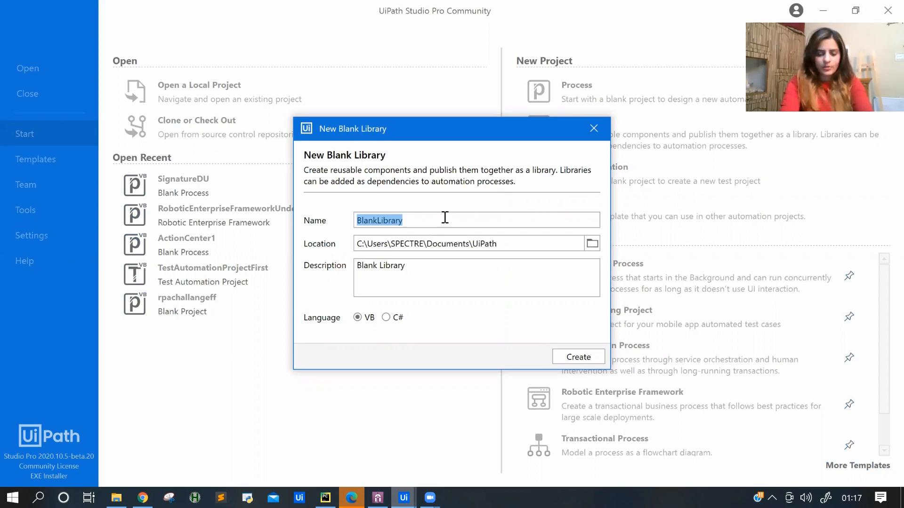
{"action": "type", "text": "Process"}
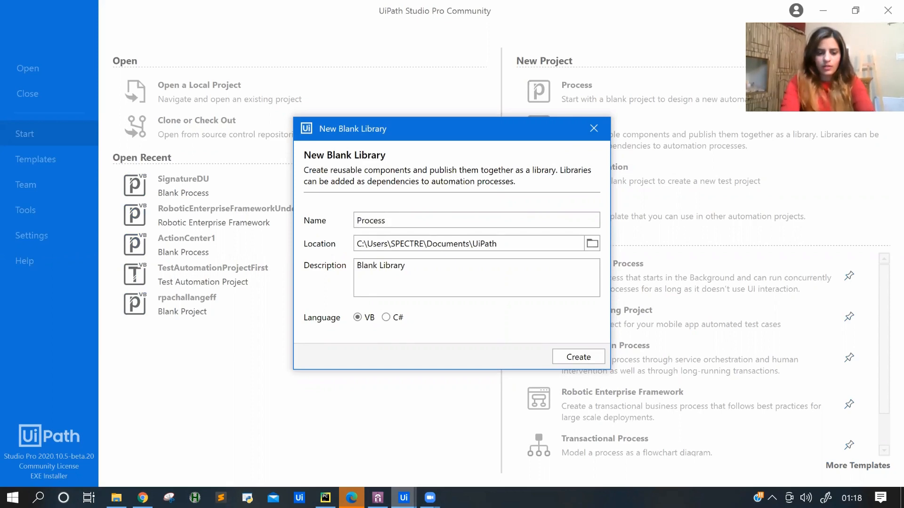
{"action": "type", "text": "Obj"}
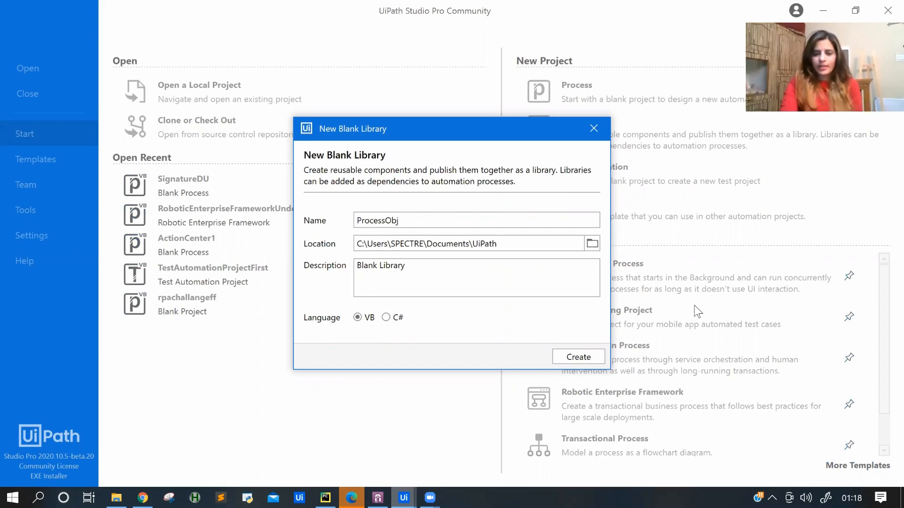
{"action": "left_click", "coordinate": [575, 358]}
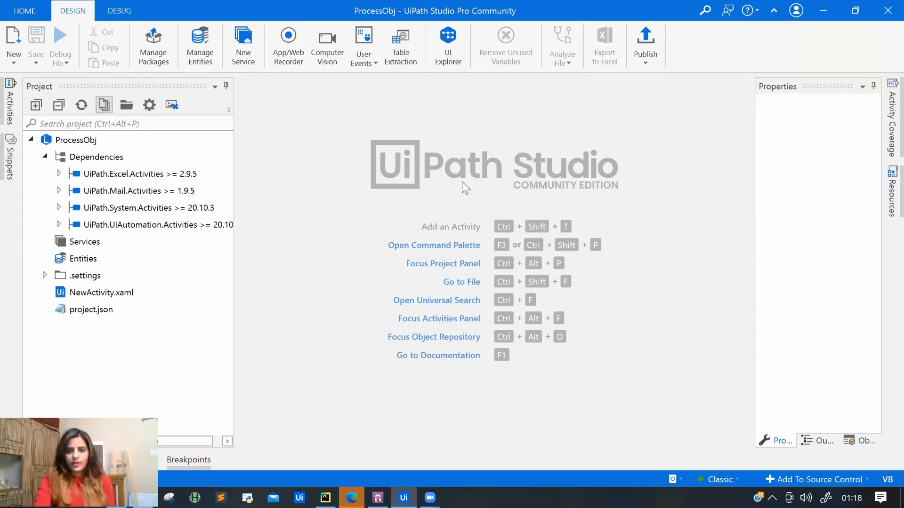
Open the NewActivity.xaml workflow in the designer.
{"action": "left_click", "coordinate": [84, 296]}
{"action": "double_click", "coordinate": [84, 295]}
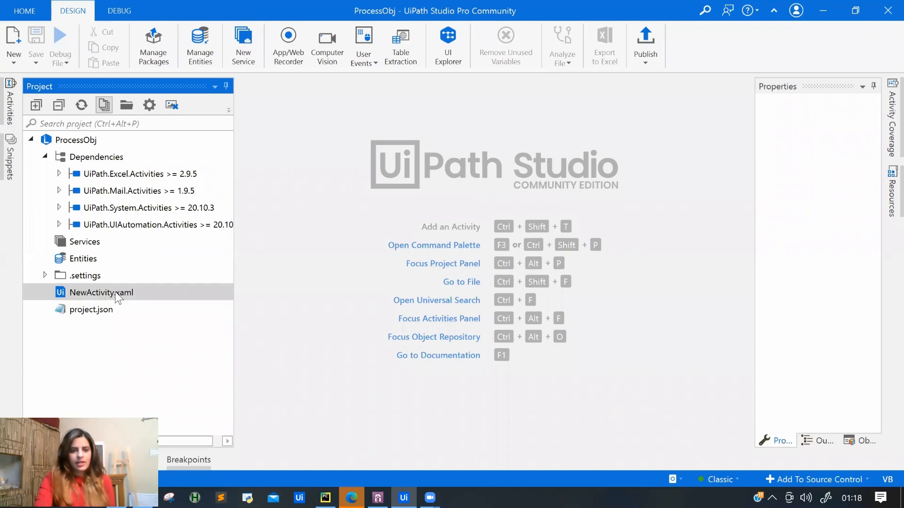
{"action": "left_click", "coordinate": [506, 274]}
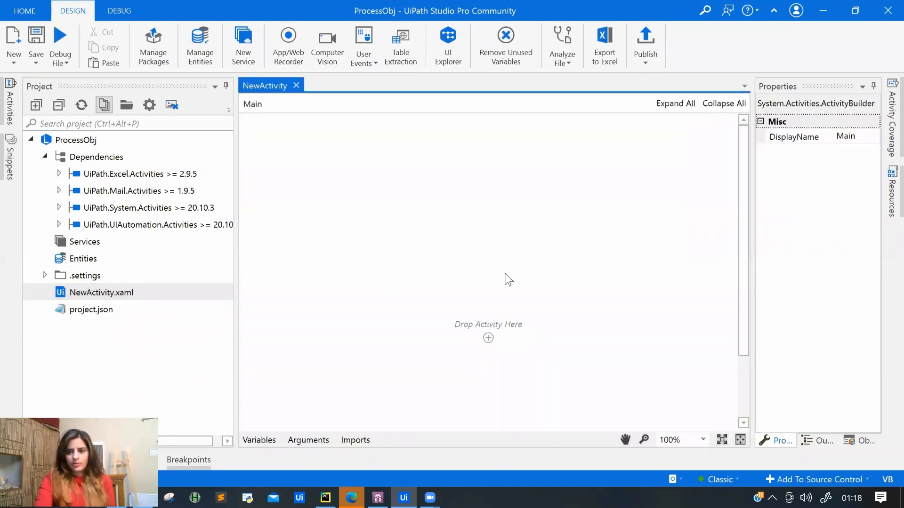
Show a widened Object Repository panel, then go to the Home start page.
{"action": "left_click", "coordinate": [860, 445]}
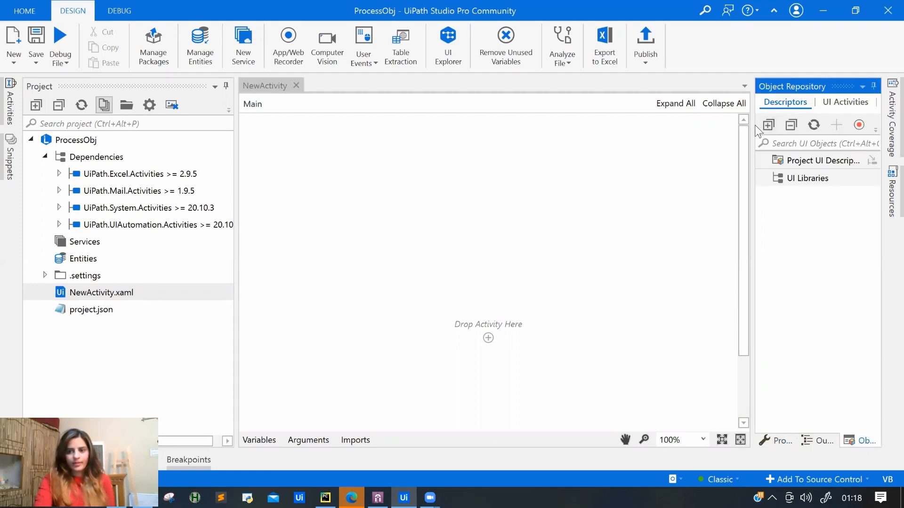
{"action": "left_click_drag", "start_coordinate": [753, 125], "coordinate": [675, 128]}
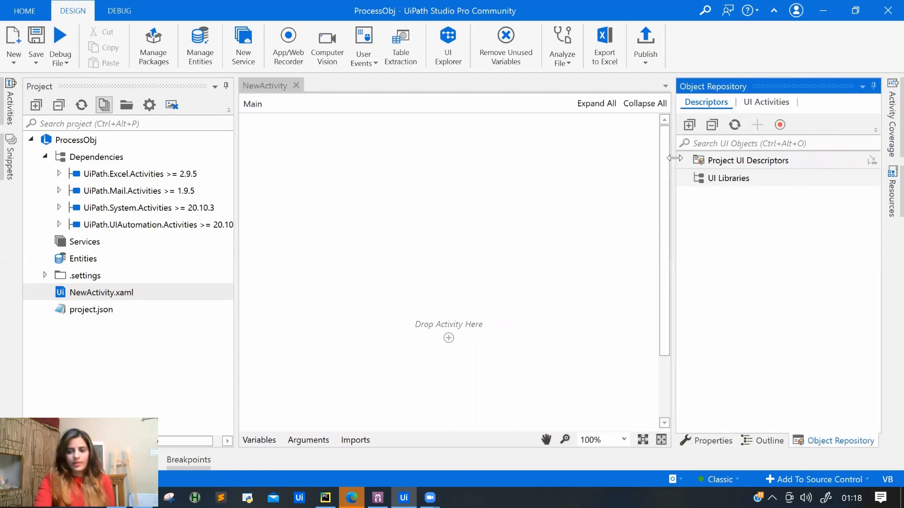
{"action": "left_click", "coordinate": [709, 443]}
{"action": "left_click", "coordinate": [819, 444]}
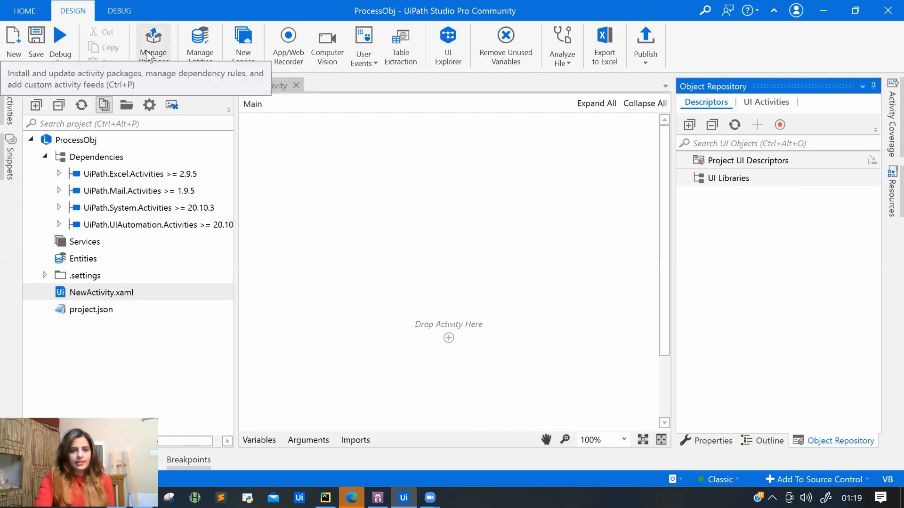
{"action": "left_click", "coordinate": [25, 11]}
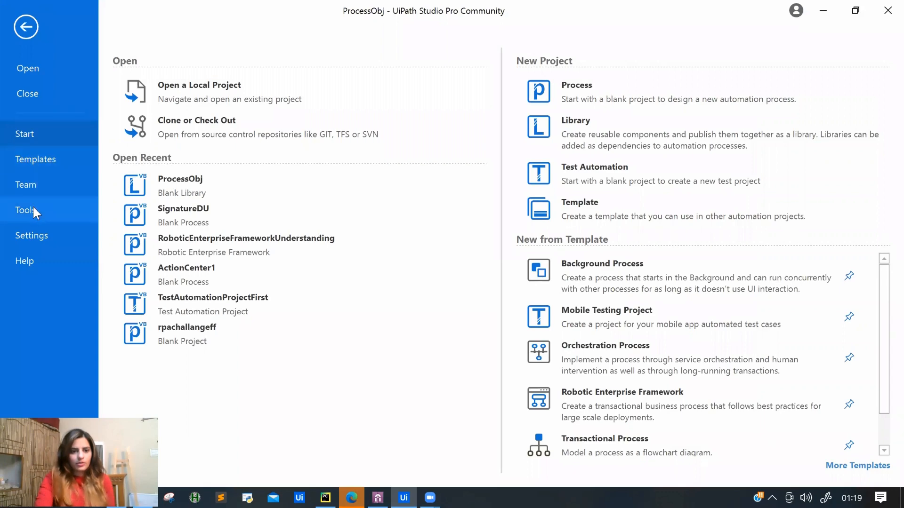
Look over the Tools, Team and Design settings pages, then return to the NewActivity designer.
{"action": "left_click", "coordinate": [33, 207]}
{"action": "left_click", "coordinate": [35, 194]}
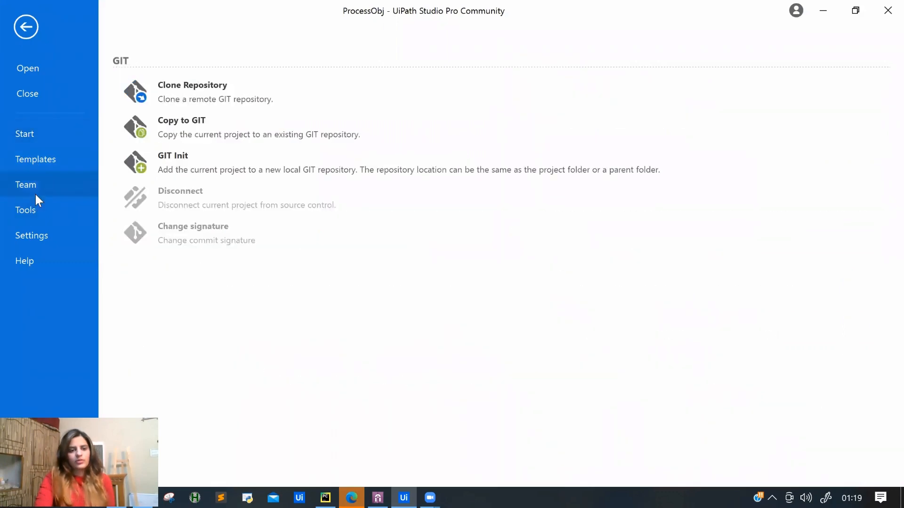
{"action": "left_click", "coordinate": [27, 241]}
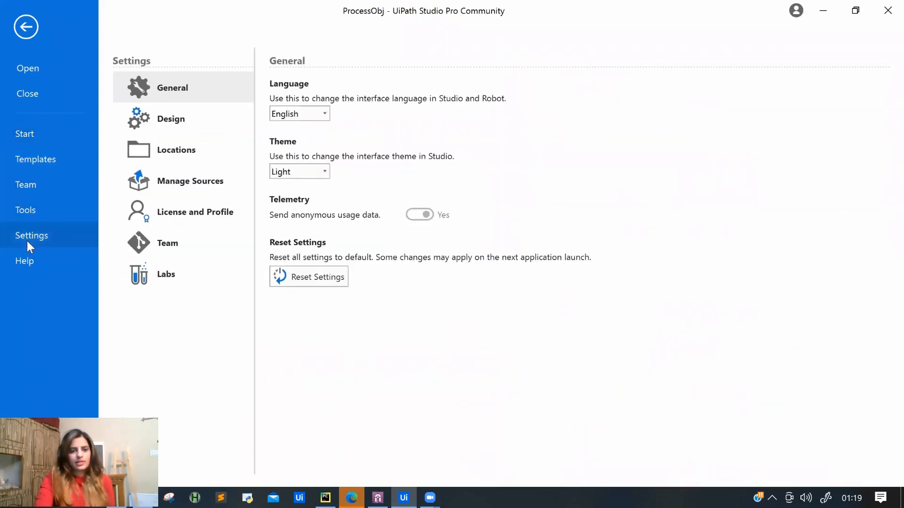
{"action": "left_click", "coordinate": [160, 123]}
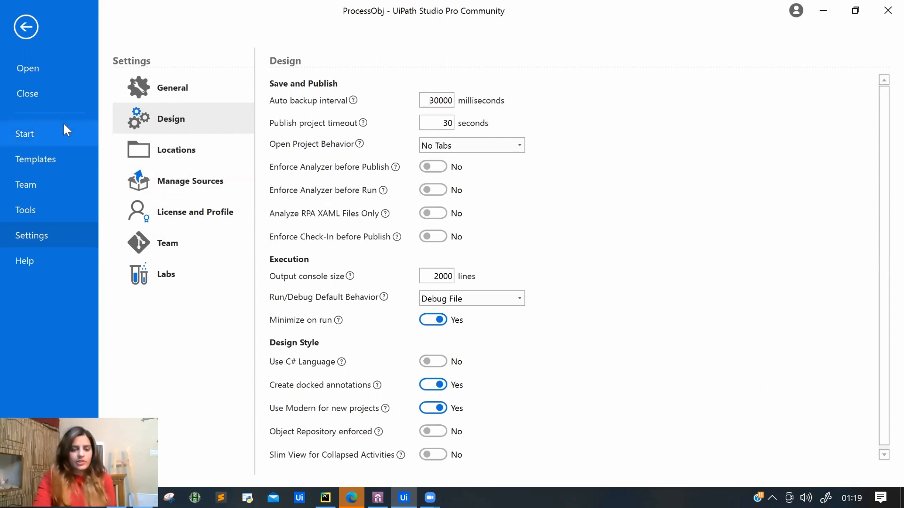
{"action": "left_click", "coordinate": [24, 19]}
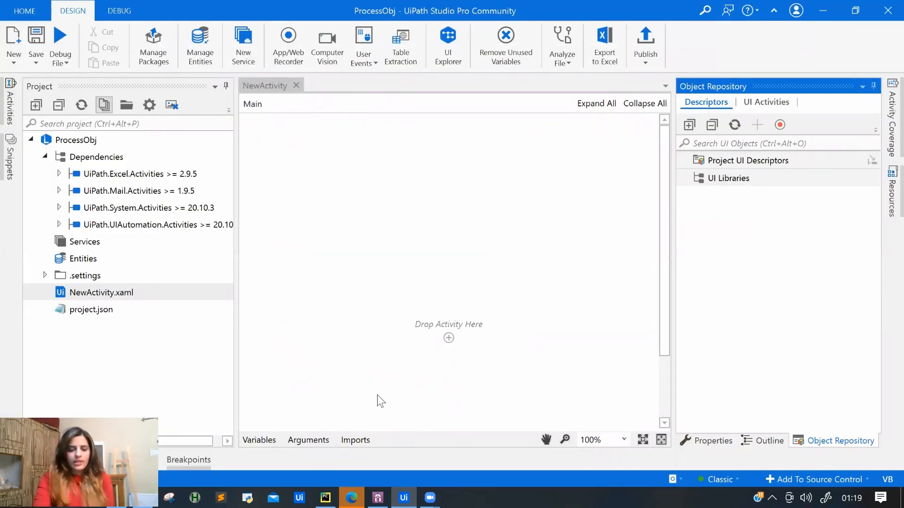
Load acme-test.uipath.com/login in Chrome, then switch back to UiPath Studio.
{"action": "left_click", "coordinate": [143, 497]}
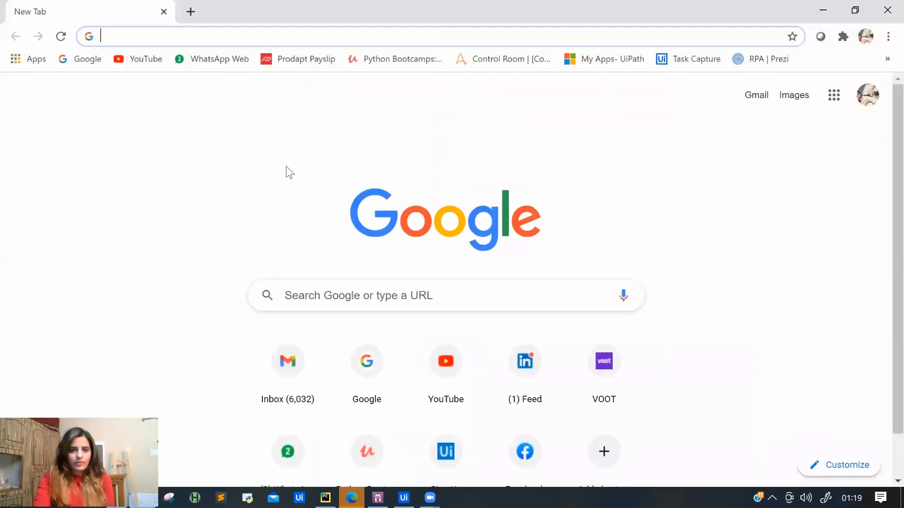
{"action": "type", "text": "ac"}
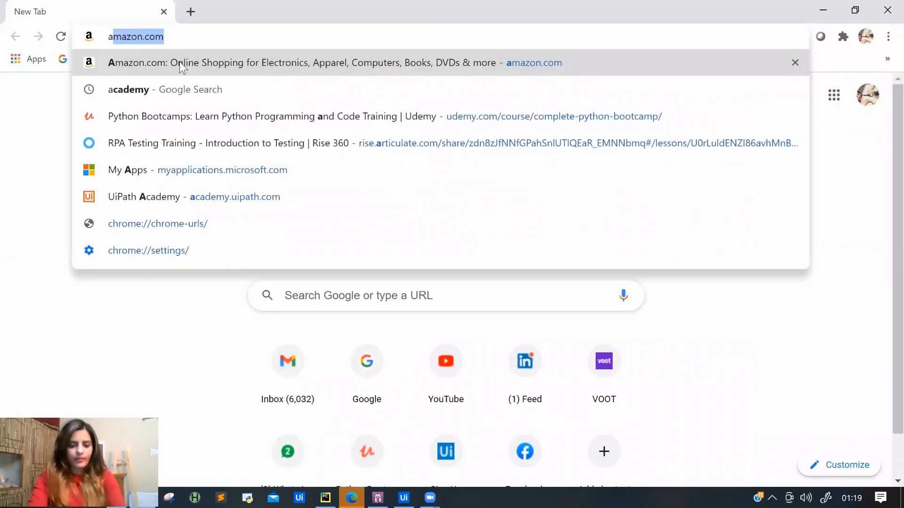
{"action": "type", "text": "me-test.uipath"}
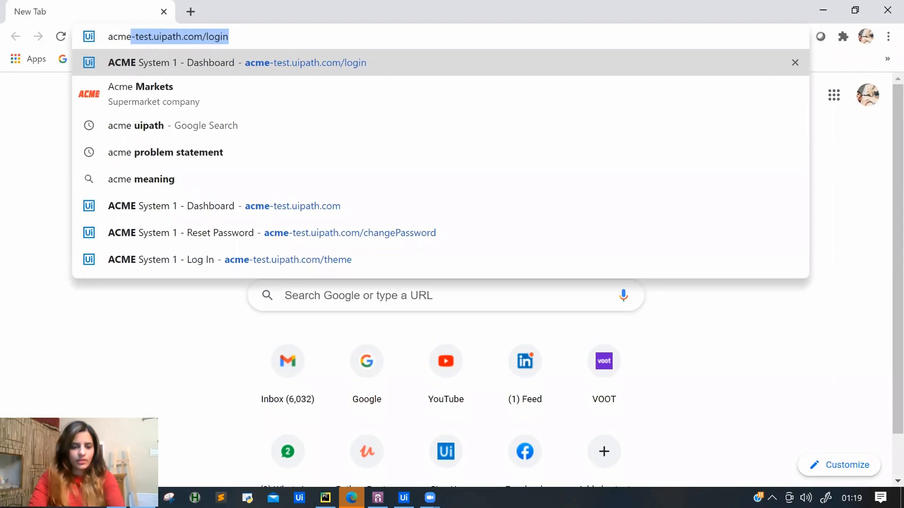
{"action": "key", "text": "Right"}
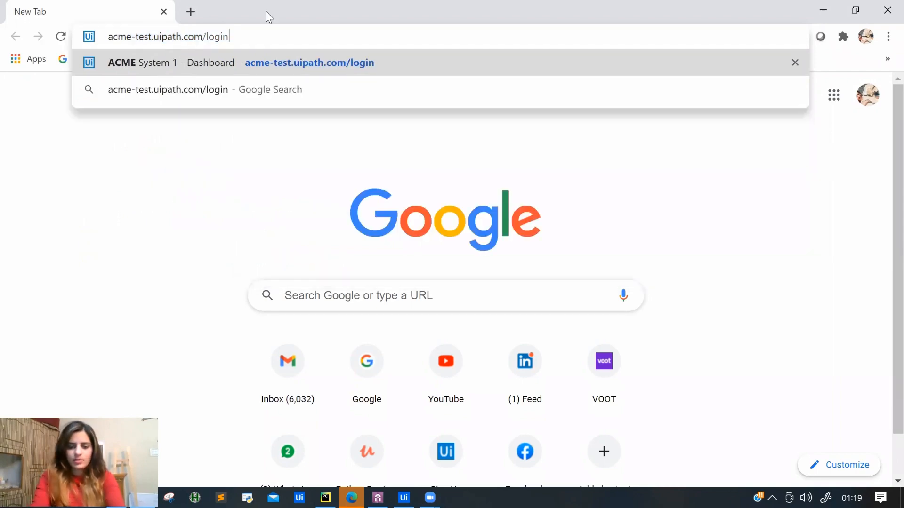
{"action": "key", "text": "Return"}
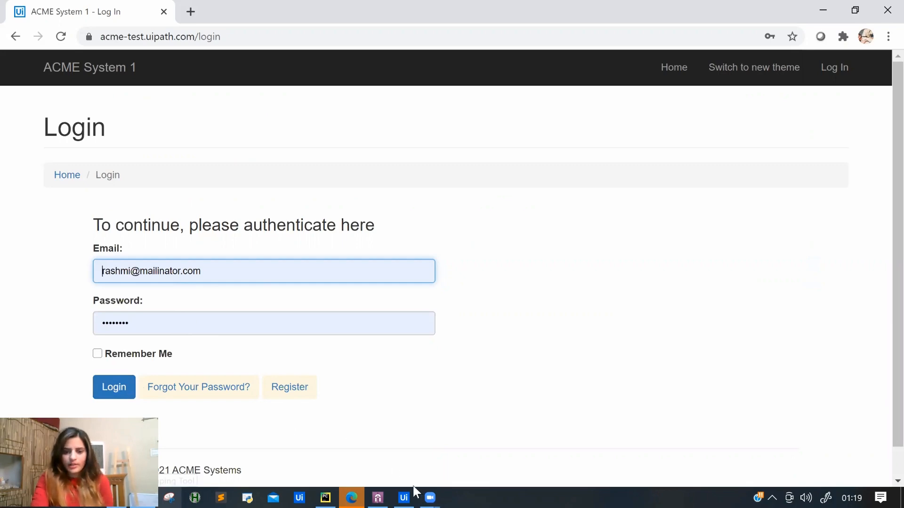
{"action": "left_click", "coordinate": [404, 498]}
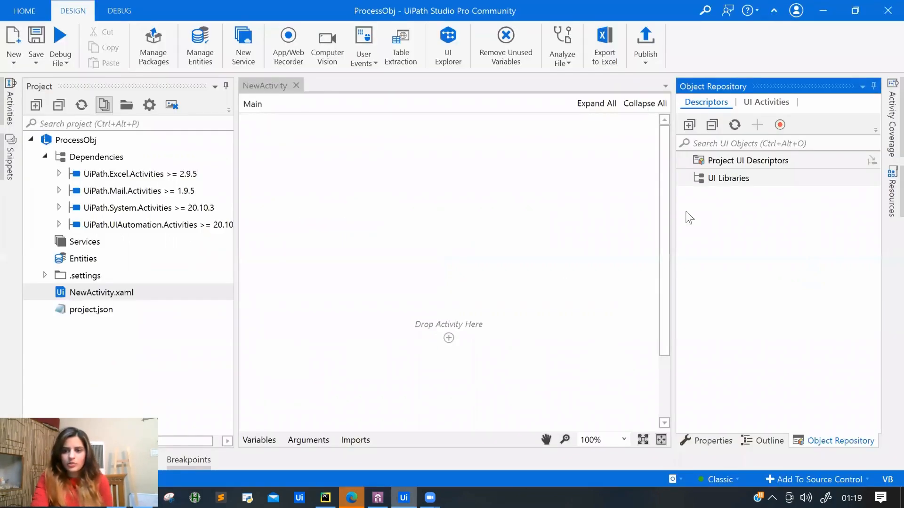
Record the ACME System 1 login screen in Capture Elements and capture its Email field.
{"action": "left_click", "coordinate": [780, 126]}
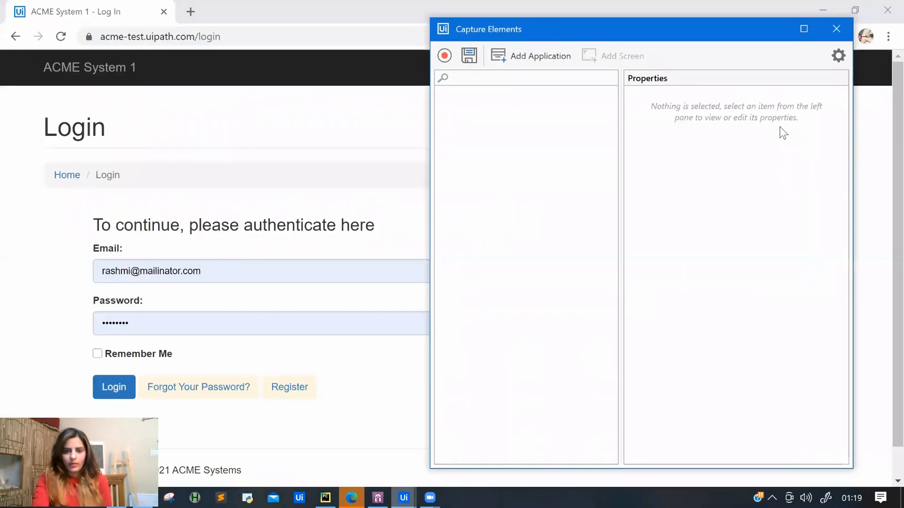
{"action": "left_click", "coordinate": [445, 56]}
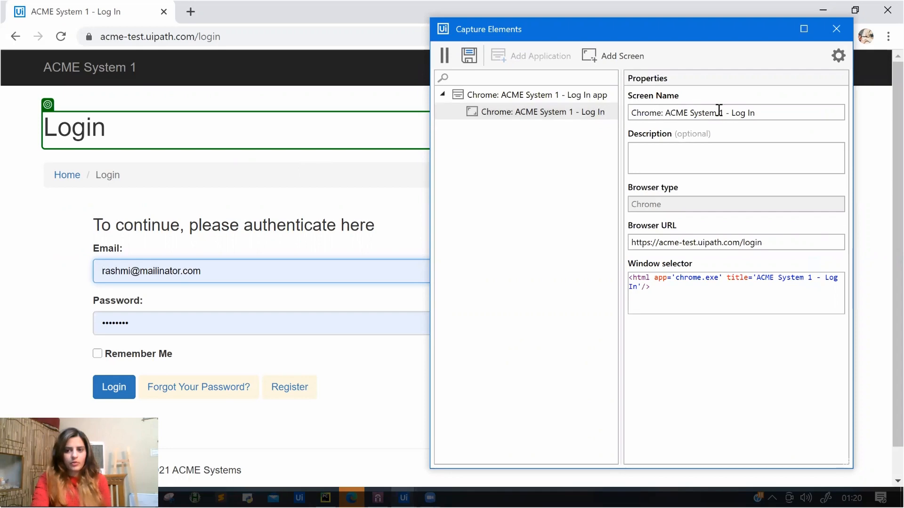
{"action": "left_click_drag", "start_coordinate": [719, 111], "coordinate": [766, 111]}
{"action": "left_click", "coordinate": [767, 113]}
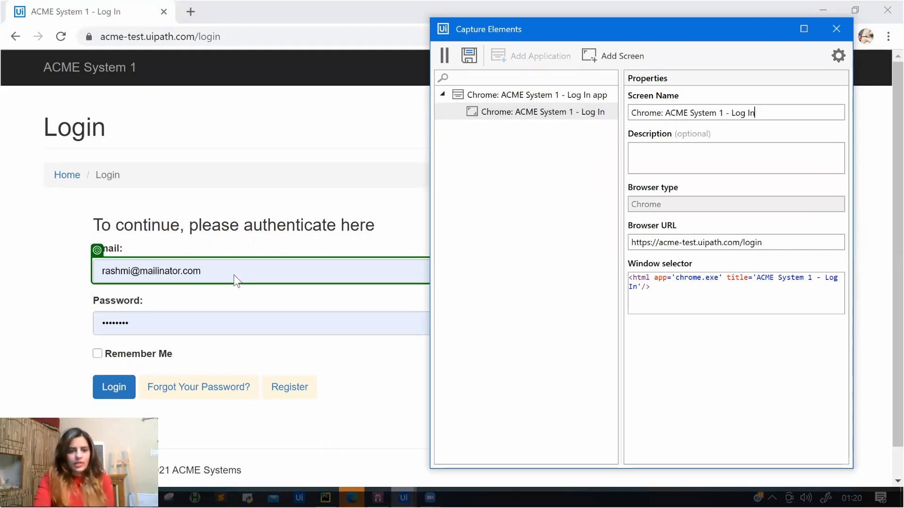
{"action": "left_click", "coordinate": [221, 283]}
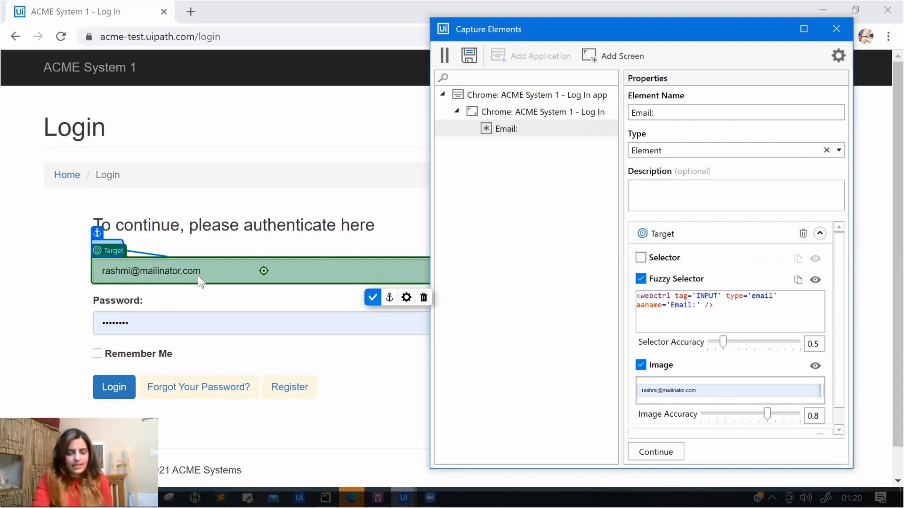
Change the captured Email: element's type to Input under Input Controls.
{"action": "left_click", "coordinate": [838, 151]}
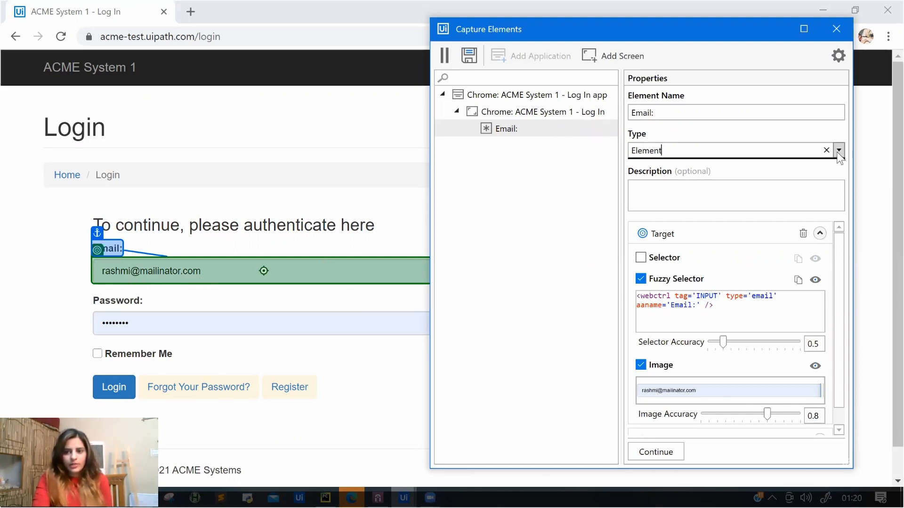
{"action": "left_click", "coordinate": [826, 151]}
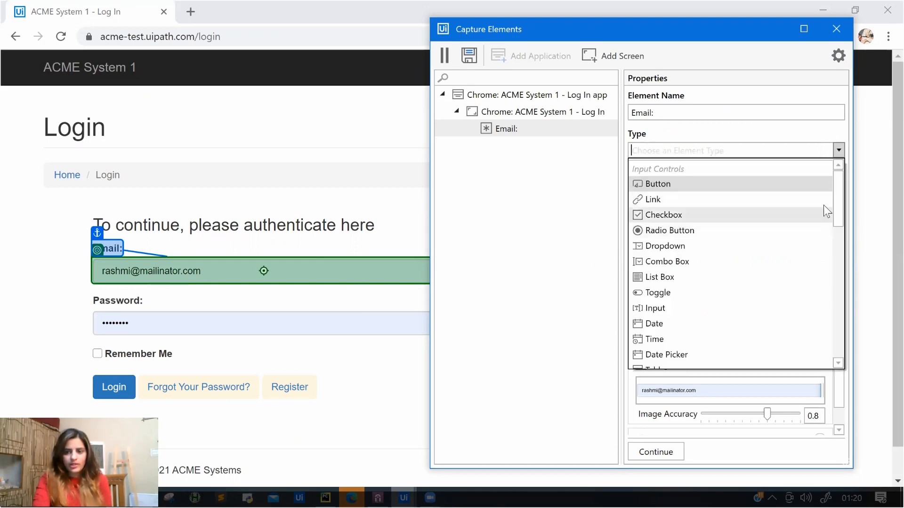
{"action": "left_click_drag", "start_coordinate": [840, 198], "coordinate": [840, 239]}
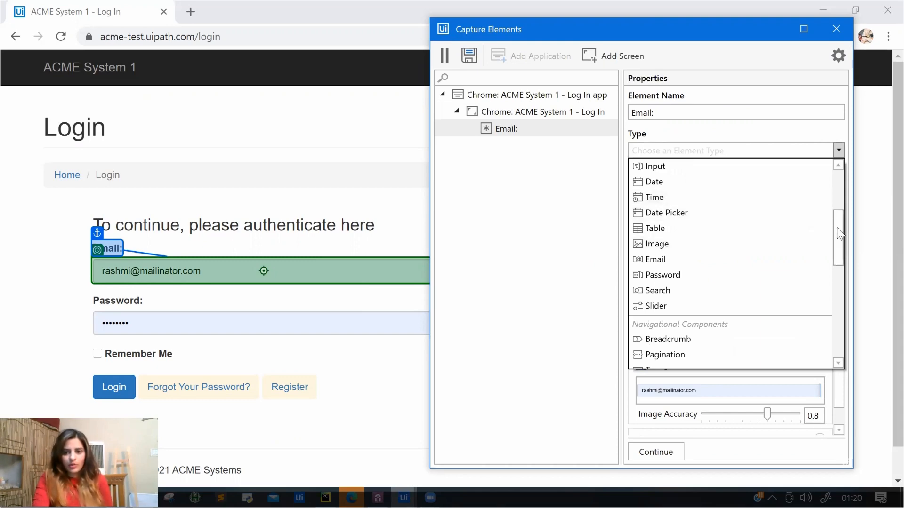
{"action": "left_click_drag", "start_coordinate": [838, 229], "coordinate": [837, 199]}
{"action": "scroll", "coordinate": [837, 192], "scroll_direction": "up", "scroll_amount": 1}
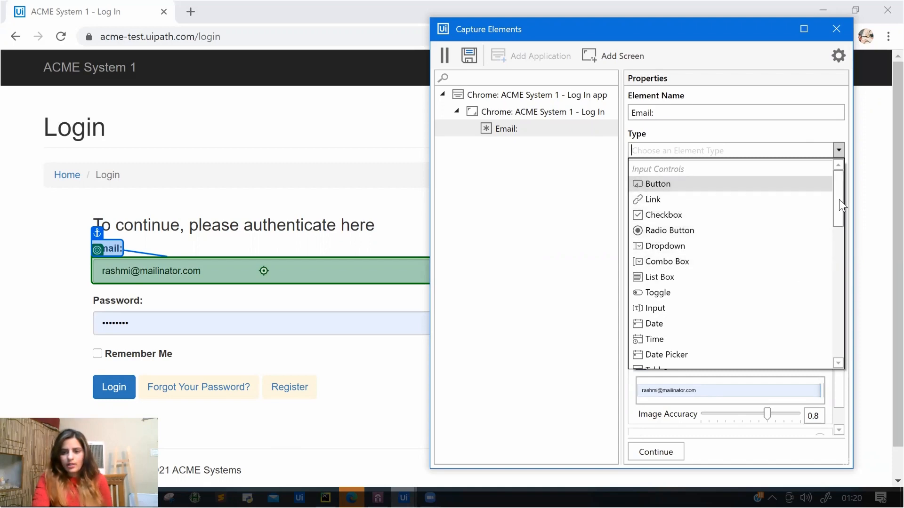
{"action": "left_click_drag", "start_coordinate": [839, 199], "coordinate": [840, 244]}
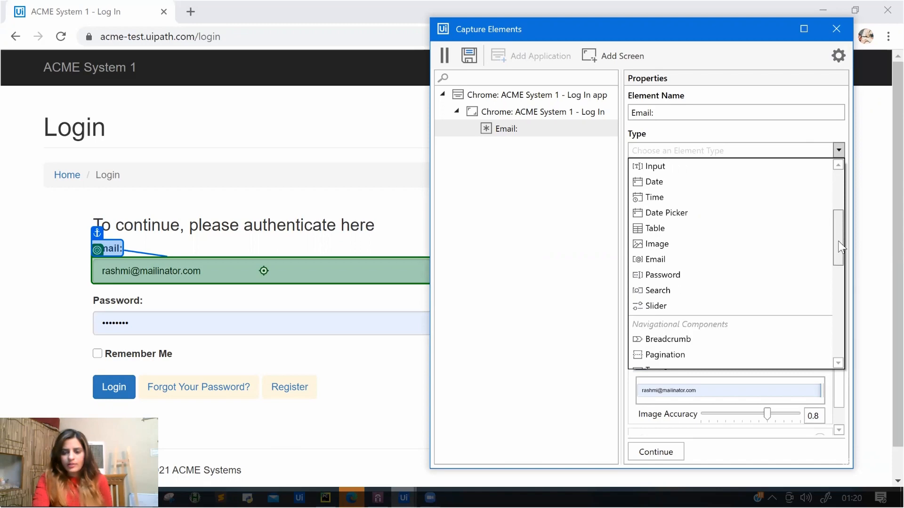
{"action": "left_click_drag", "start_coordinate": [839, 240], "coordinate": [839, 235]}
{"action": "left_click", "coordinate": [671, 200]}
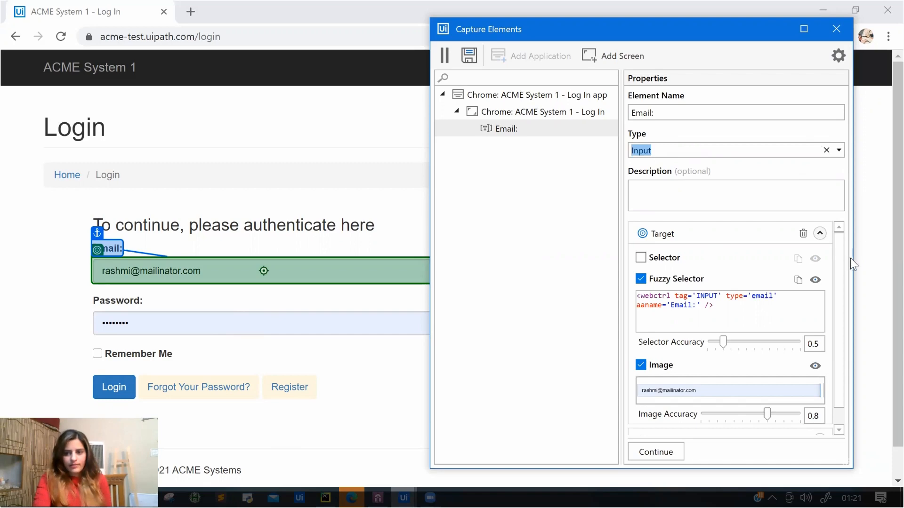
{"action": "left_click_drag", "start_coordinate": [843, 264], "coordinate": [839, 354]}
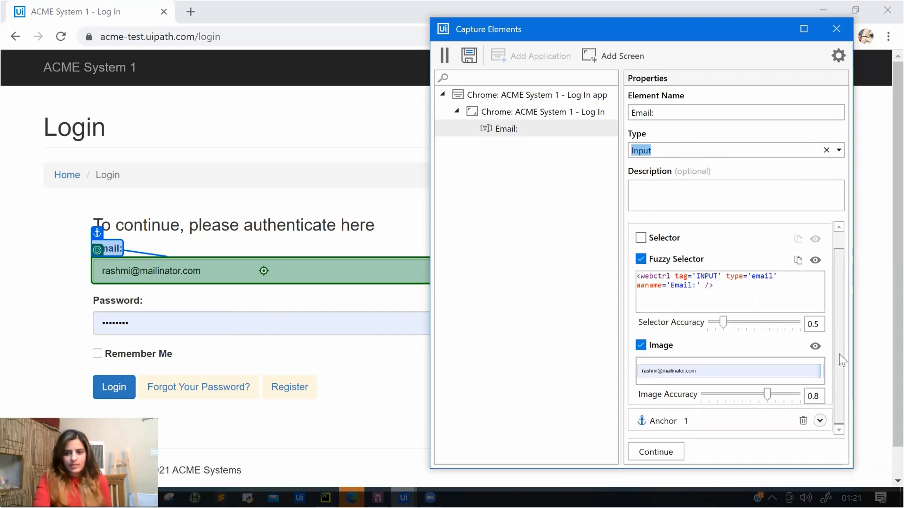
Capture the Password field and Login button as elements.
{"action": "left_click", "coordinate": [664, 453]}
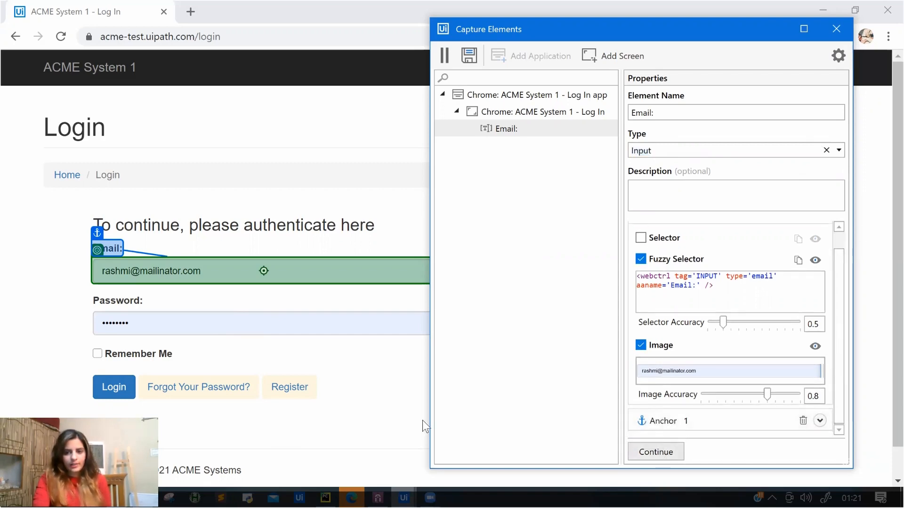
{"action": "left_click", "coordinate": [132, 332]}
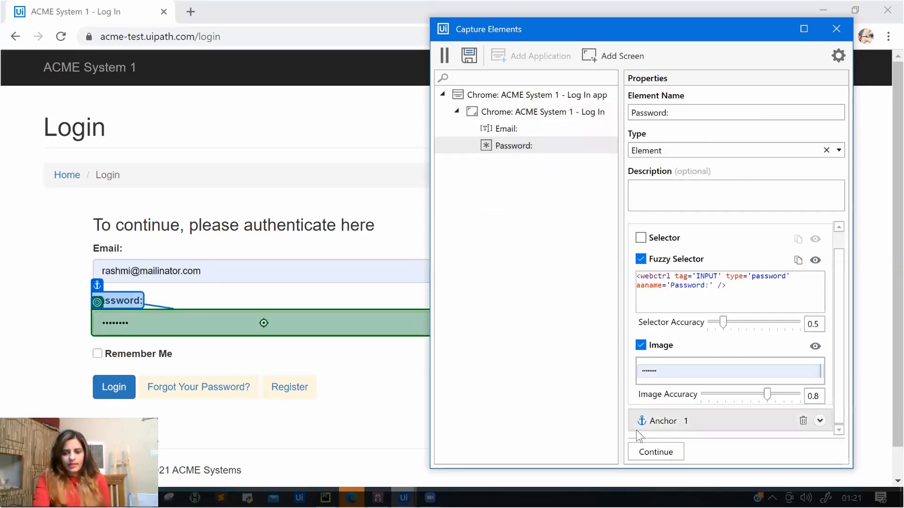
{"action": "left_click", "coordinate": [652, 452]}
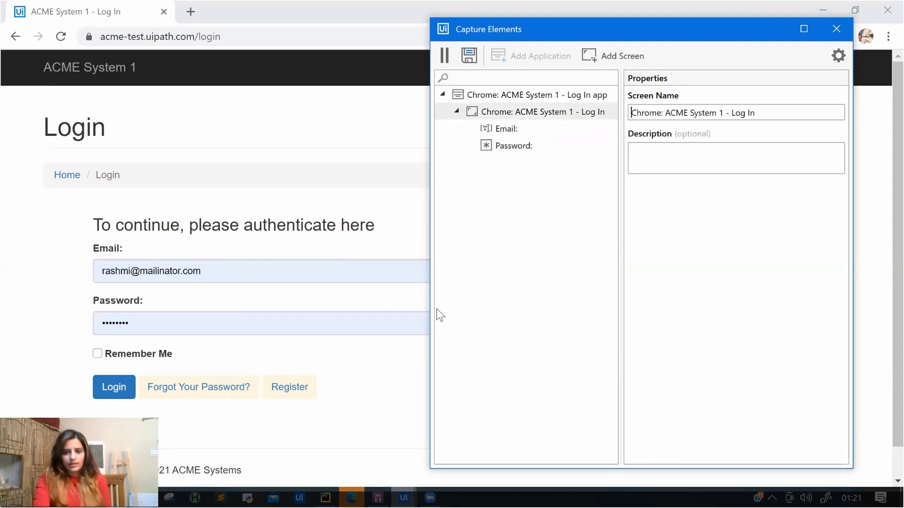
{"action": "left_click", "coordinate": [120, 389]}
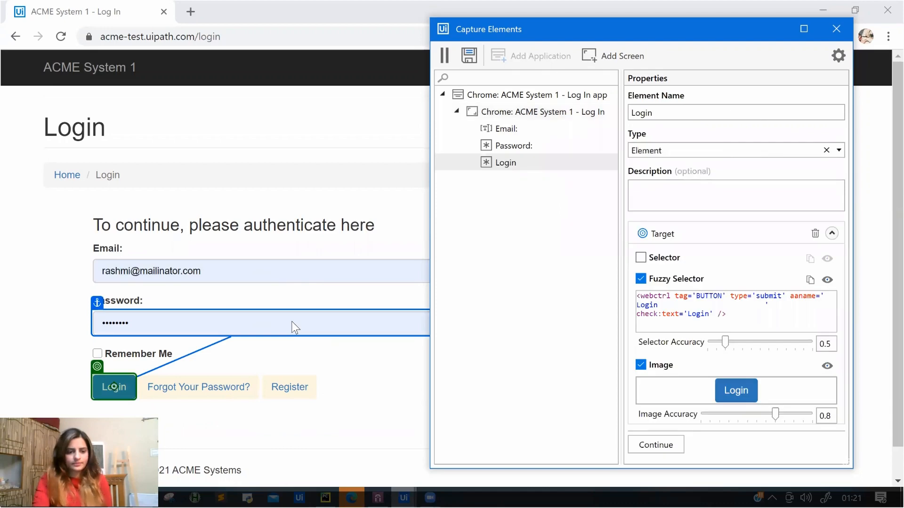
{"action": "left_click", "coordinate": [665, 448]}
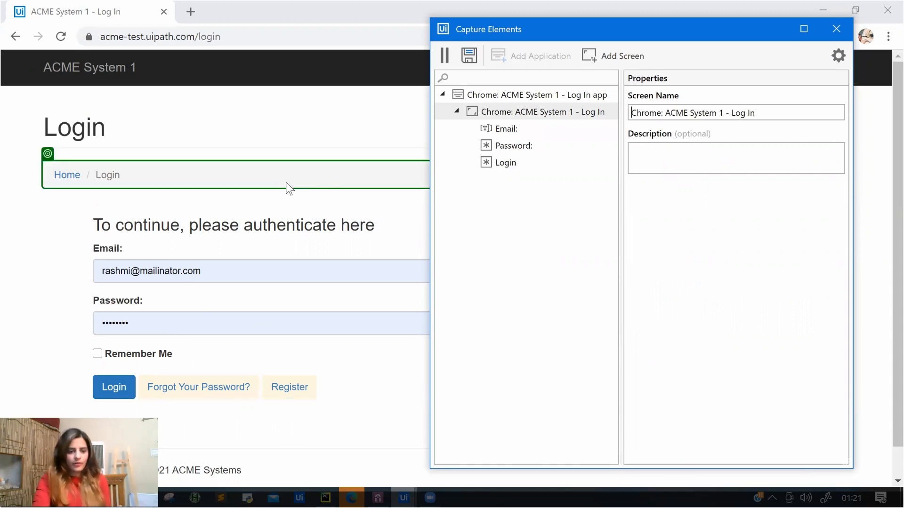
Set the application version to v1 and save the captured objects to the library.
{"action": "left_click", "coordinate": [473, 57]}
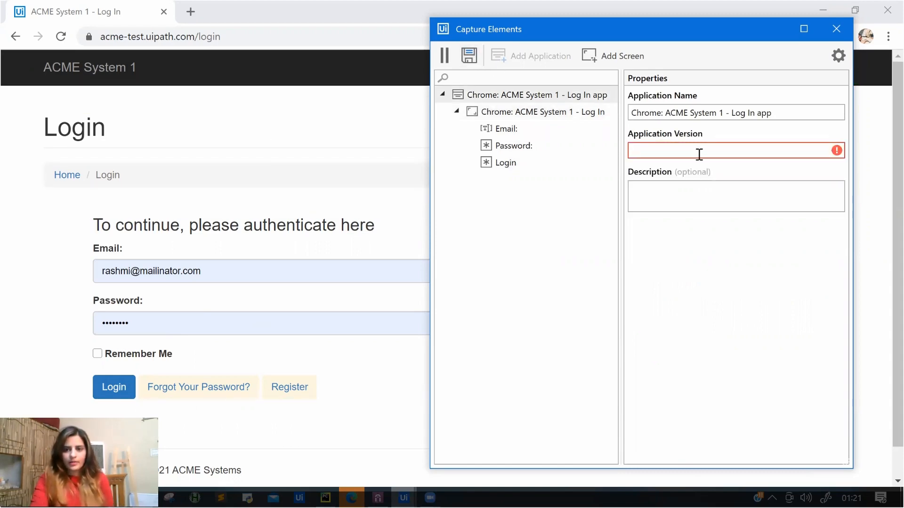
{"action": "type", "text": "v1"}
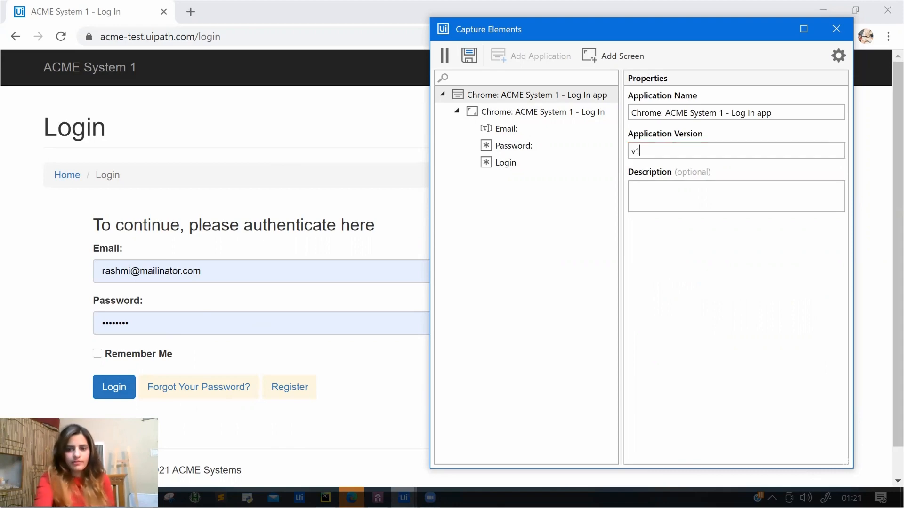
{"action": "left_click", "coordinate": [469, 56]}
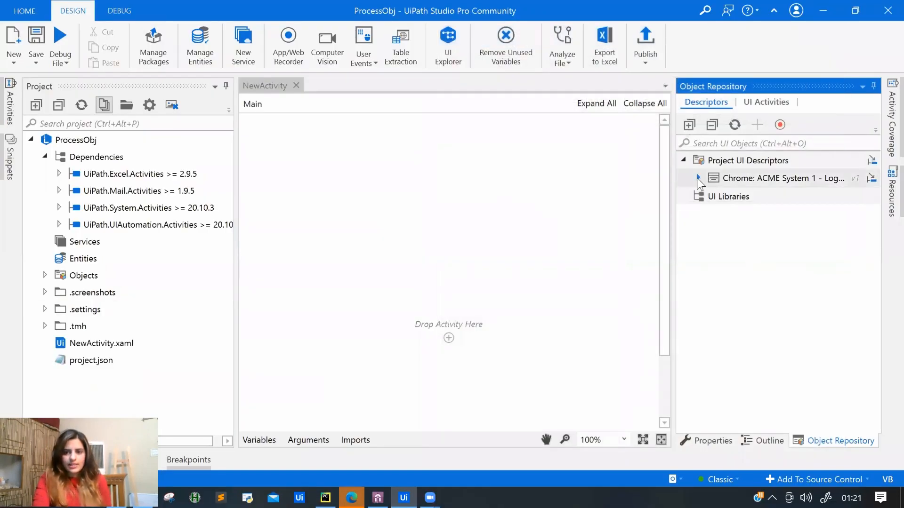
Expand the saved ACME descriptor to show its elements and search Activities for 'bro'.
{"action": "left_click", "coordinate": [698, 178]}
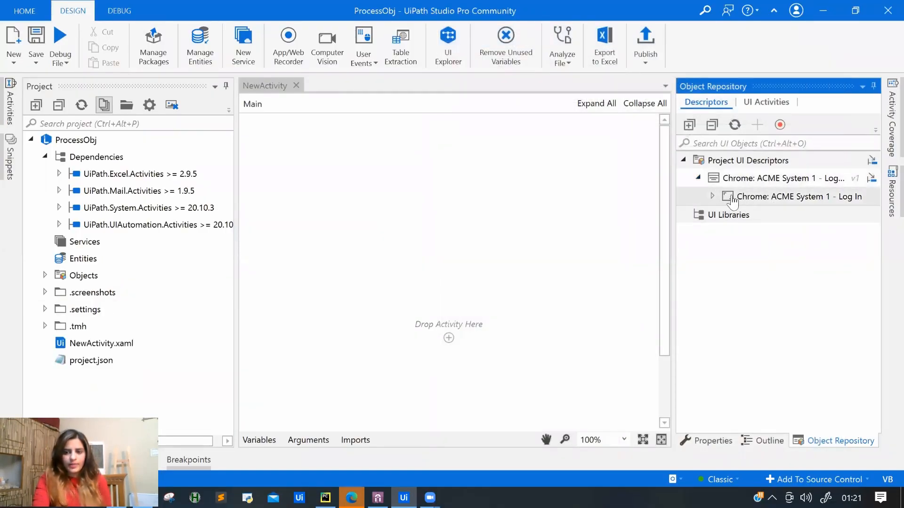
{"action": "left_click", "coordinate": [713, 196]}
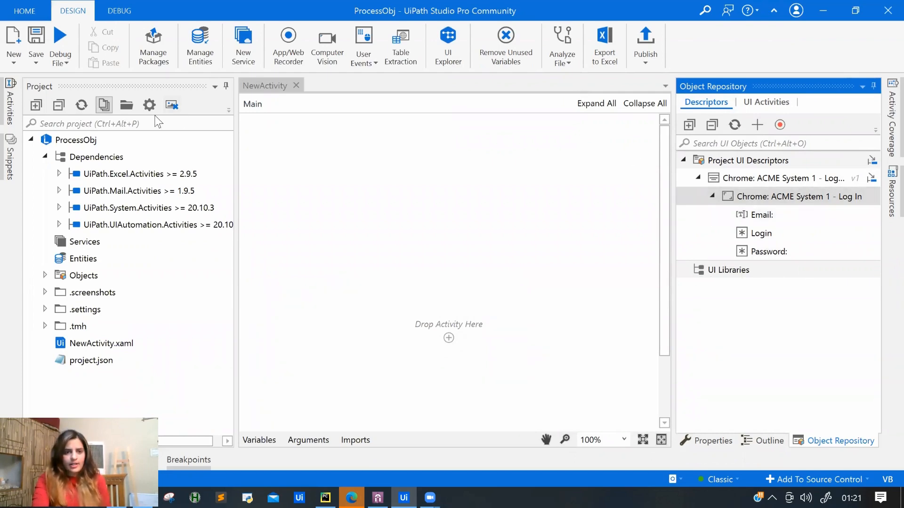
{"action": "left_click", "coordinate": [5, 116]}
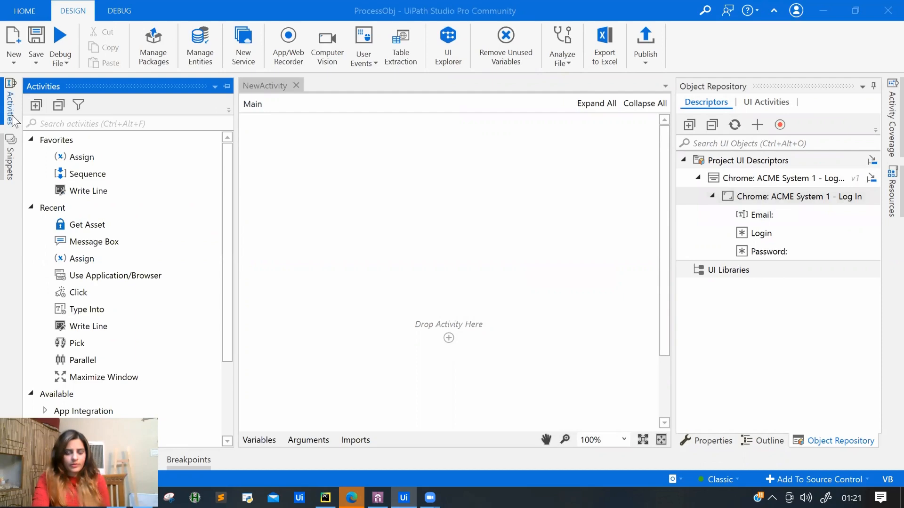
{"action": "left_click", "coordinate": [11, 115]}
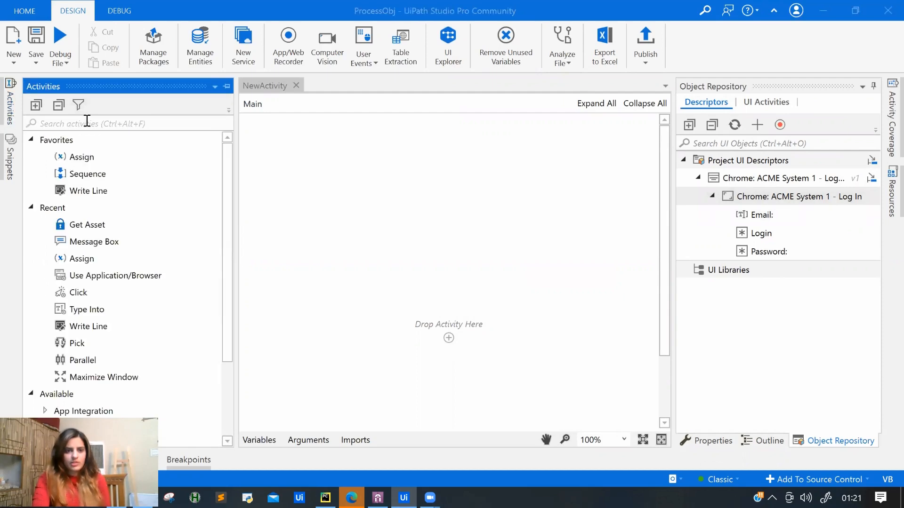
{"action": "left_click", "coordinate": [88, 123]}
{"action": "type", "text": "a"}
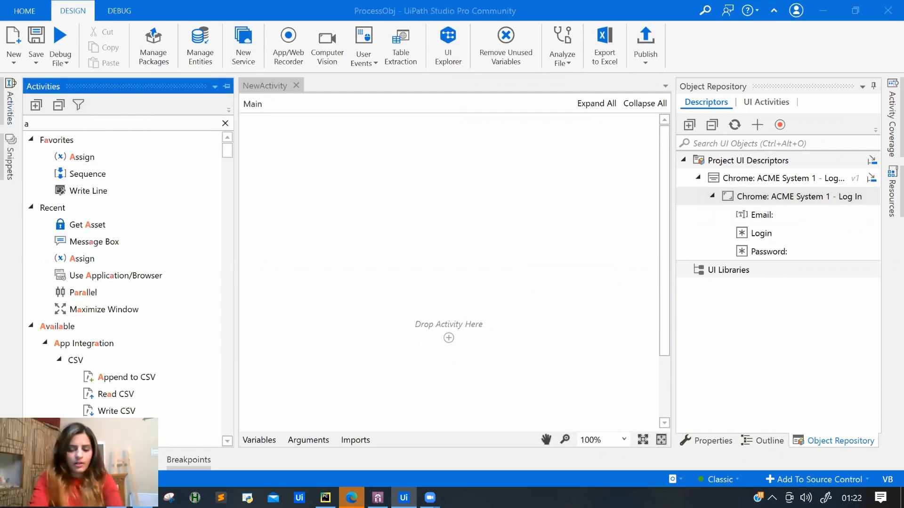
{"action": "key", "text": "BackSpace"}
{"action": "type", "text": "bro"}
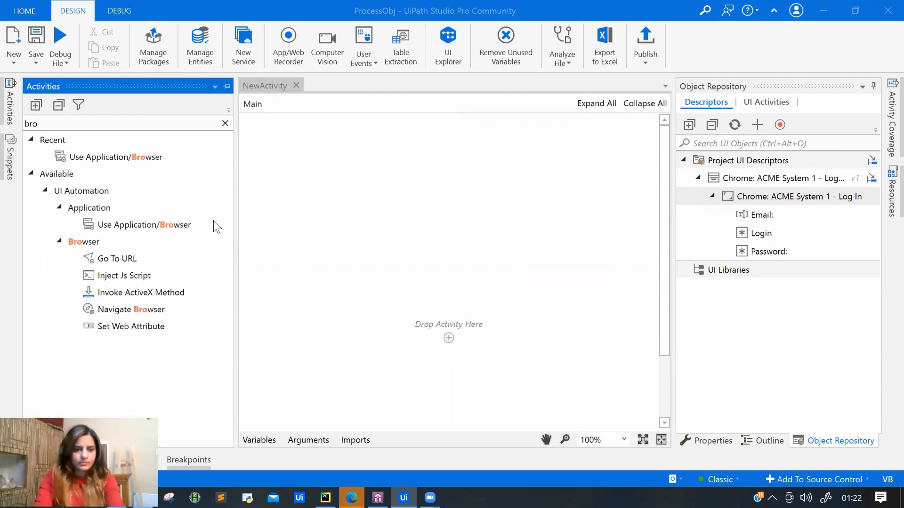
Add a Use Application/Browser scope on Chrome, reusing the ACME System 1 - Log In descriptor.
{"action": "left_click_drag", "start_coordinate": [141, 227], "coordinate": [448, 341]}
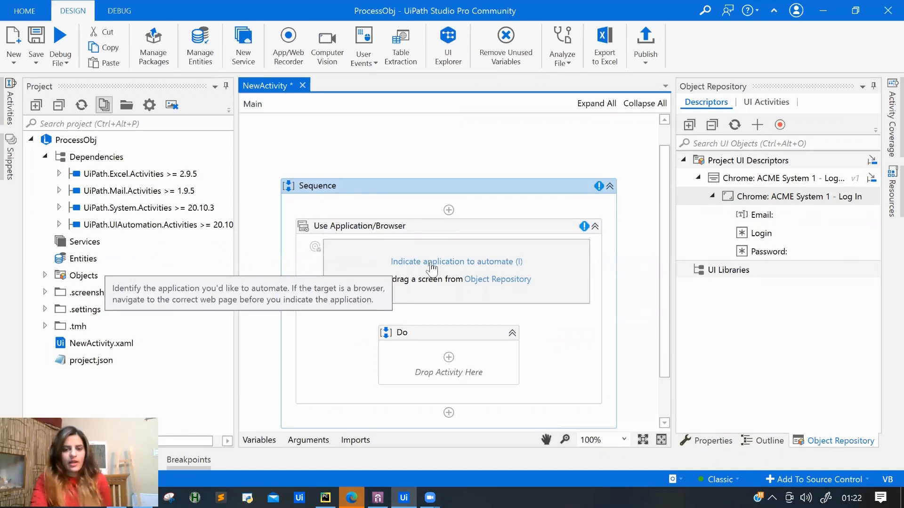
{"action": "left_click", "coordinate": [315, 247]}
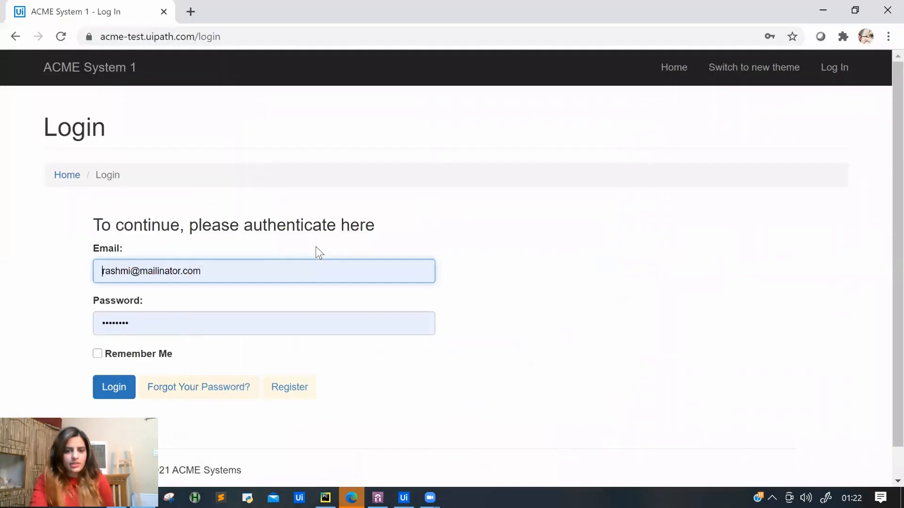
{"action": "left_click", "coordinate": [460, 150]}
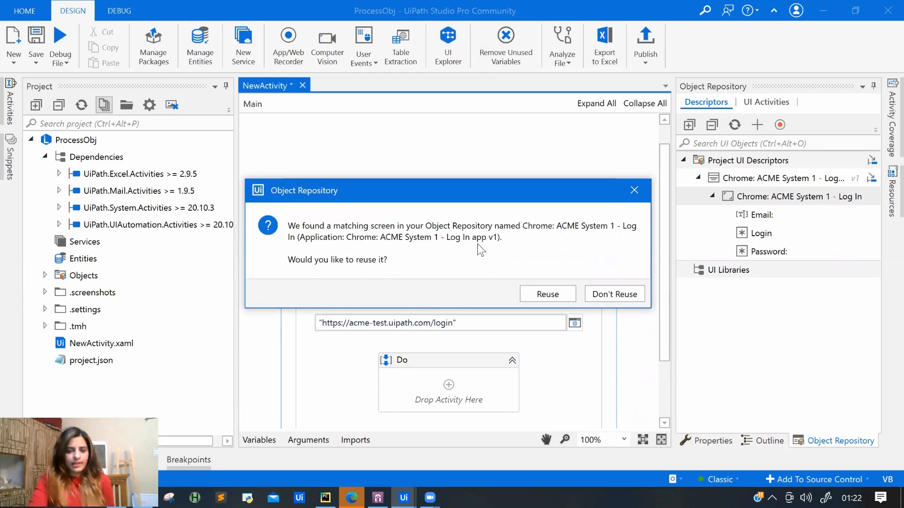
{"action": "left_click", "coordinate": [565, 295]}
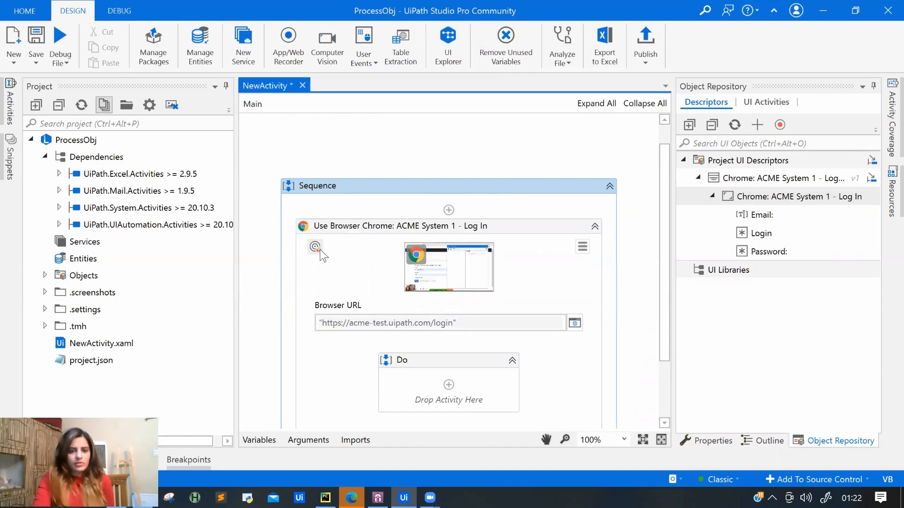
{"action": "mouse_move", "coordinate": [320, 252]}
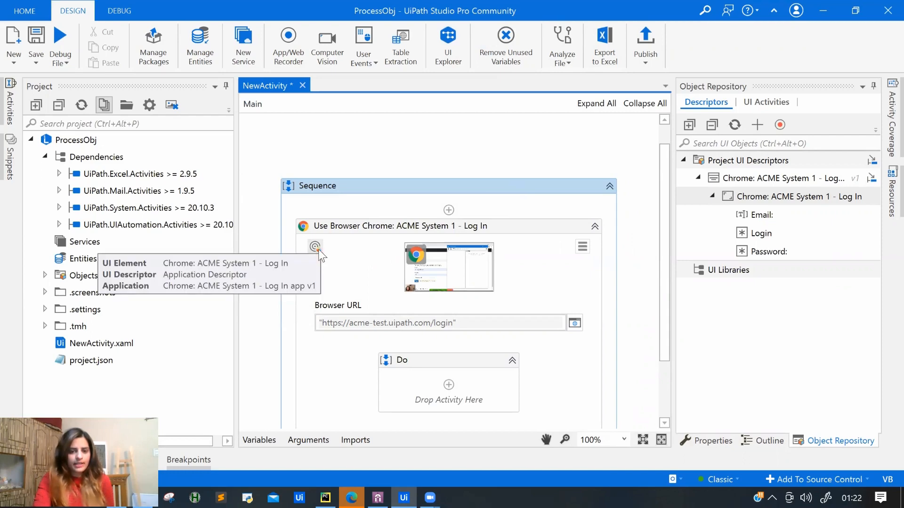
Add a Type Into in the Do block targeting the Email field, reusing the repository's Email element.
{"action": "left_click_drag", "start_coordinate": [664, 250], "coordinate": [665, 353]}
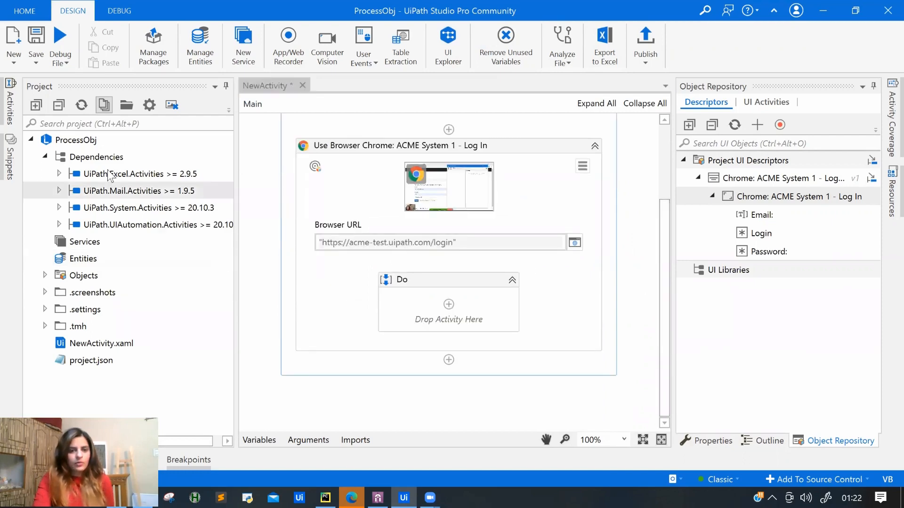
{"action": "left_click", "coordinate": [10, 106]}
{"action": "type", "text": "br"}
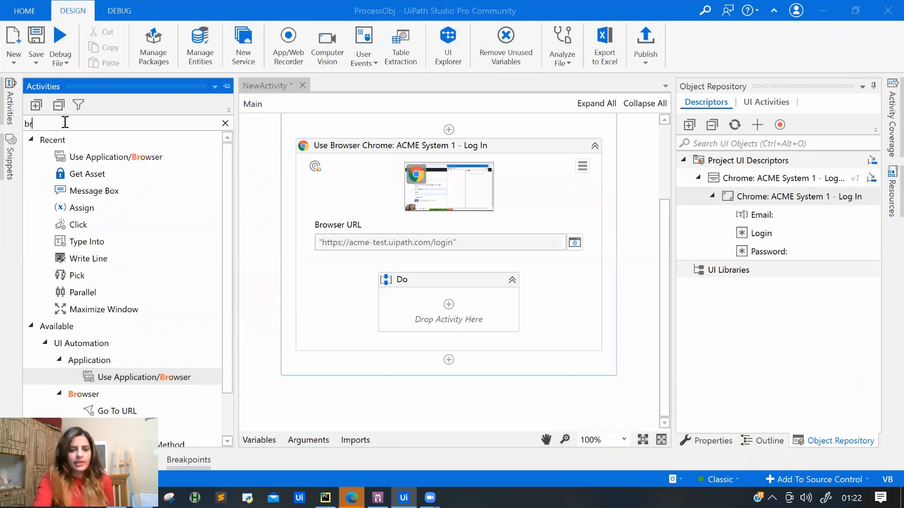
{"action": "key", "text": "BackSpace"}
{"action": "key", "text": "BackSpace"}
{"action": "type", "text": "ty"}
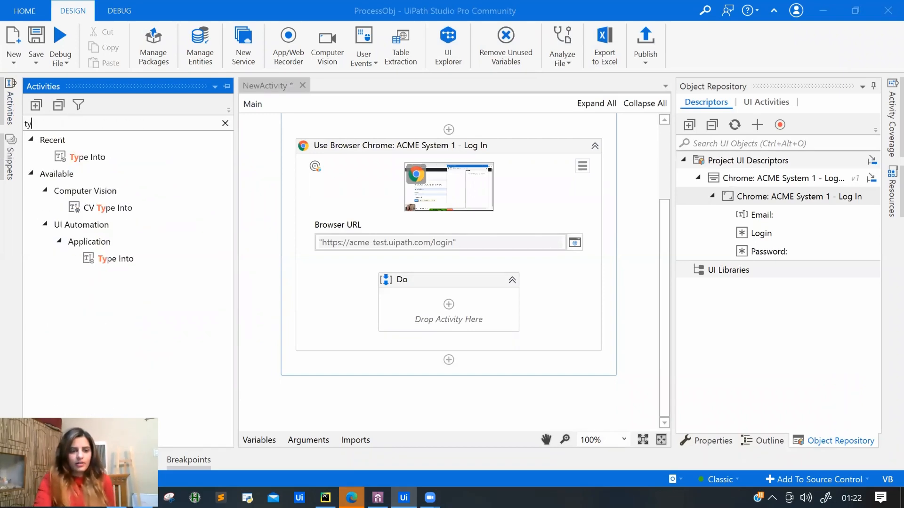
{"action": "left_click_drag", "start_coordinate": [109, 258], "coordinate": [404, 300]}
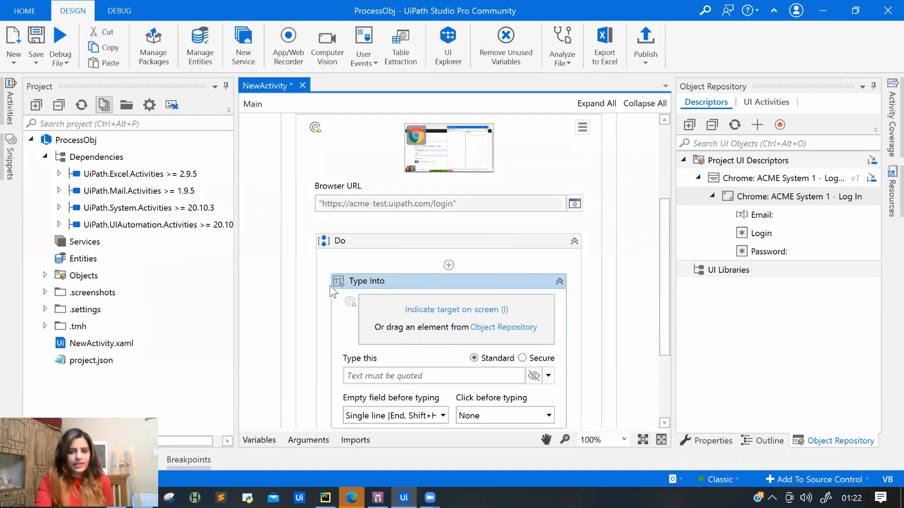
{"action": "left_click", "coordinate": [354, 301]}
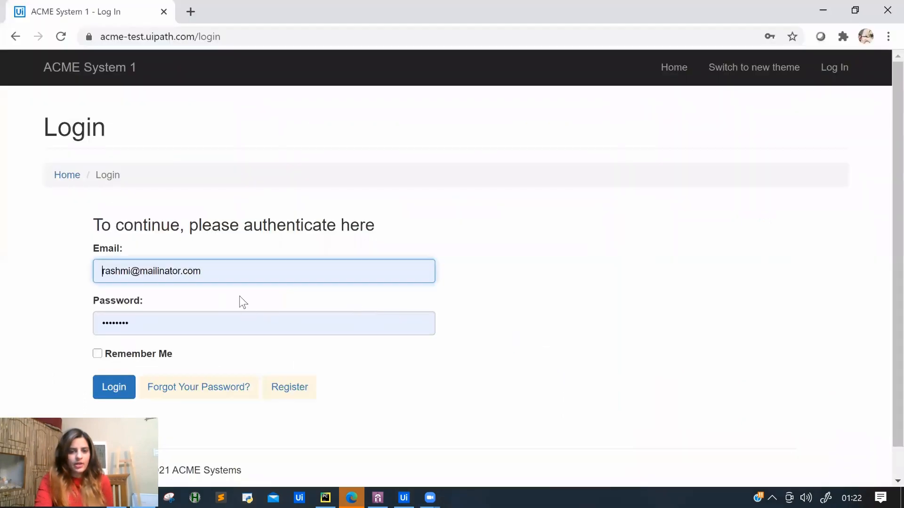
{"action": "left_click", "coordinate": [240, 280]}
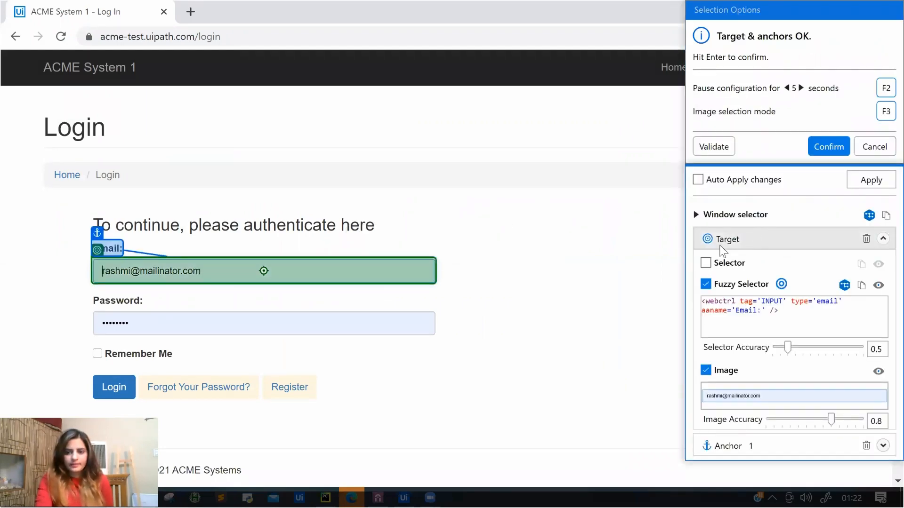
{"action": "left_click", "coordinate": [828, 147]}
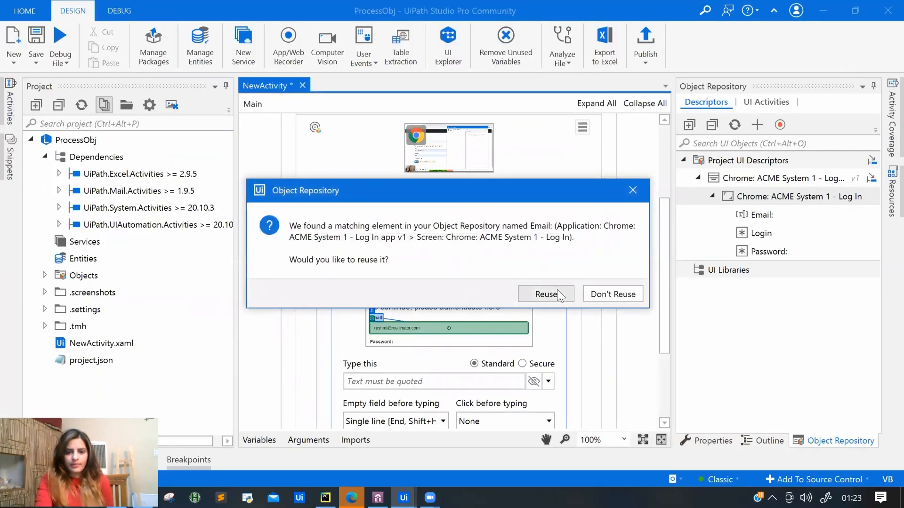
{"action": "left_click", "coordinate": [559, 295]}
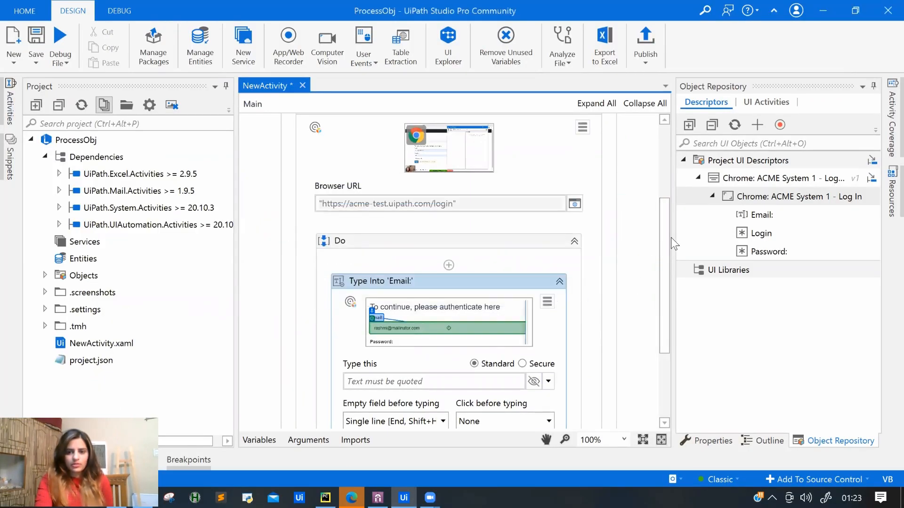
{"action": "left_click_drag", "start_coordinate": [666, 251], "coordinate": [667, 315]}
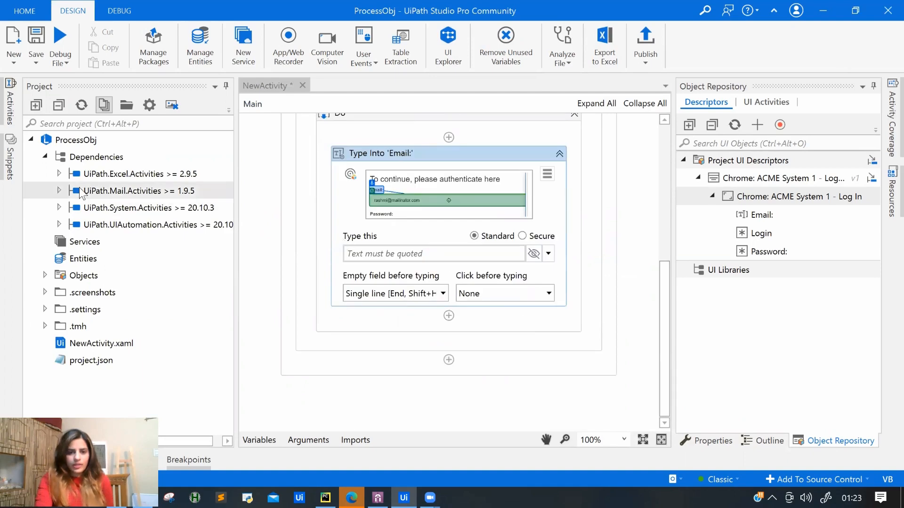
Add a second Type Into below the email step targeting the Password: descriptor.
{"action": "left_click", "coordinate": [10, 105]}
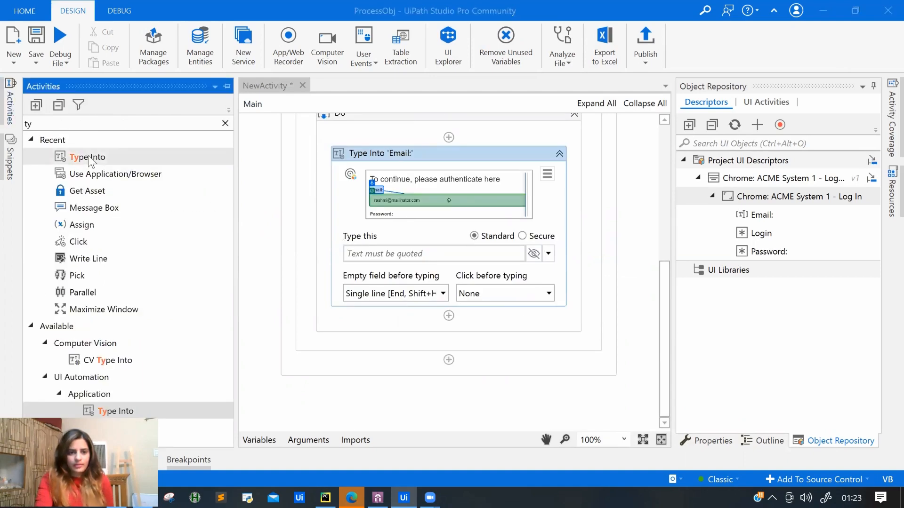
{"action": "left_click_drag", "start_coordinate": [90, 157], "coordinate": [377, 329]}
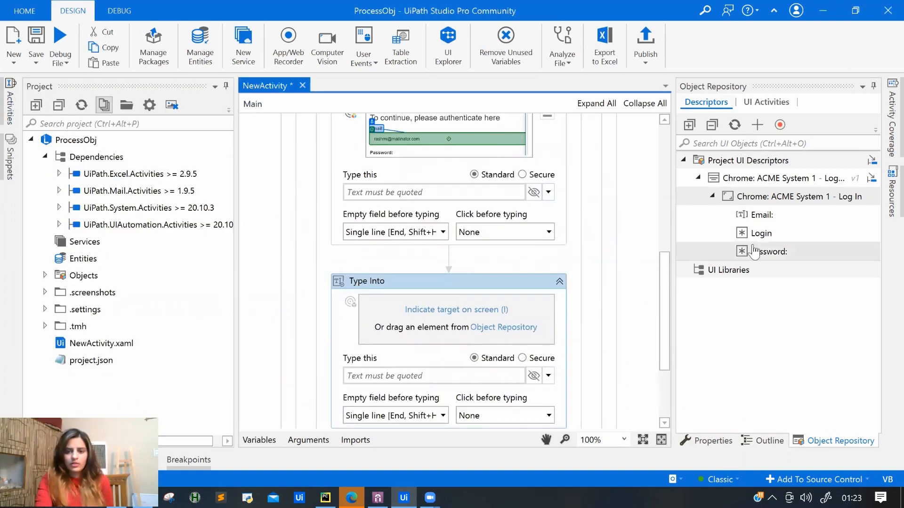
{"action": "left_click_drag", "start_coordinate": [763, 255], "coordinate": [436, 332]}
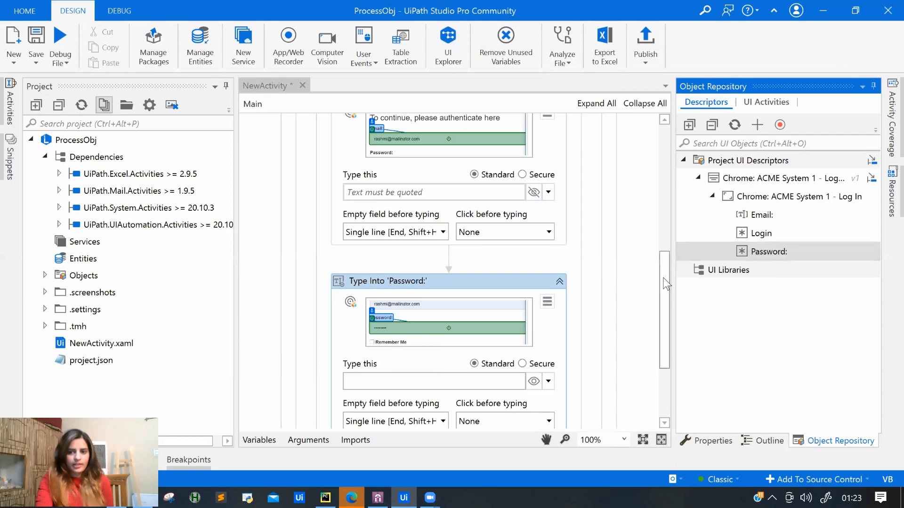
{"action": "left_click_drag", "start_coordinate": [663, 301], "coordinate": [663, 346]}
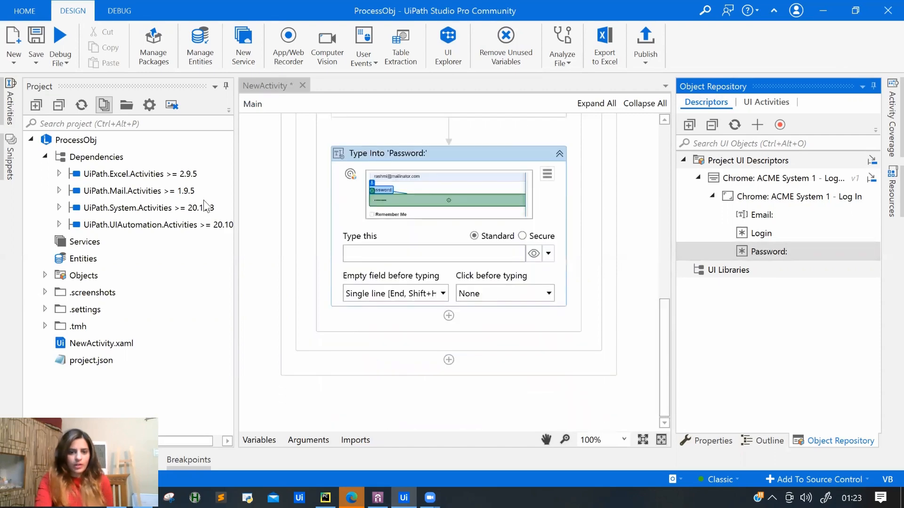
Add a Click activity after the password step targeting the Login descriptor.
{"action": "left_click", "coordinate": [7, 113]}
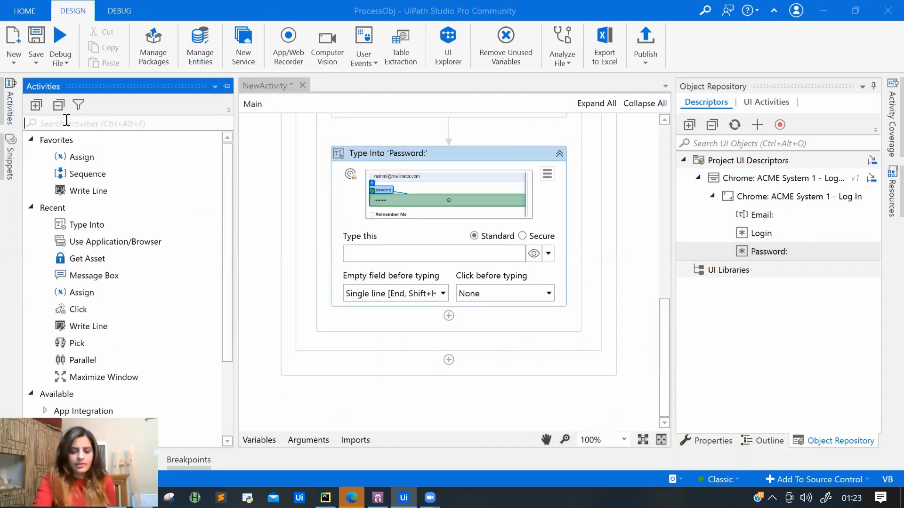
{"action": "type", "text": "b"}
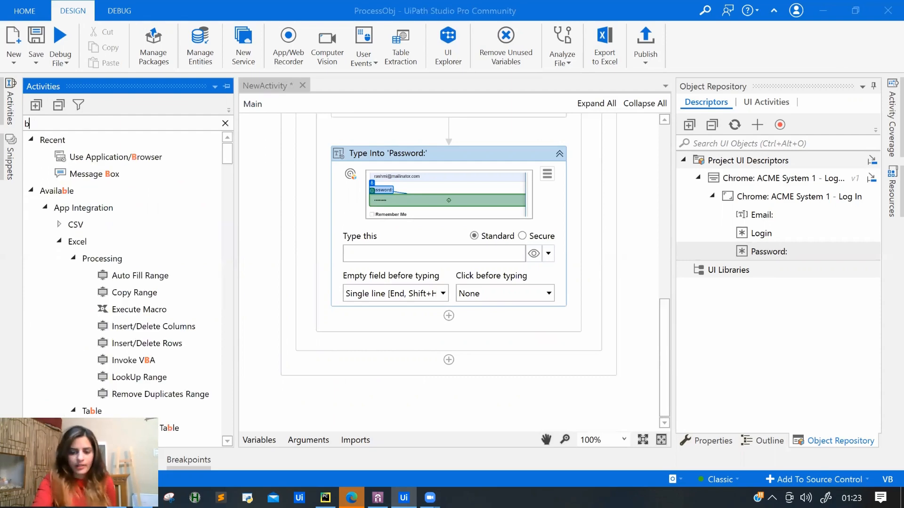
{"action": "key", "text": "BackSpace"}
{"action": "type", "text": "cli"}
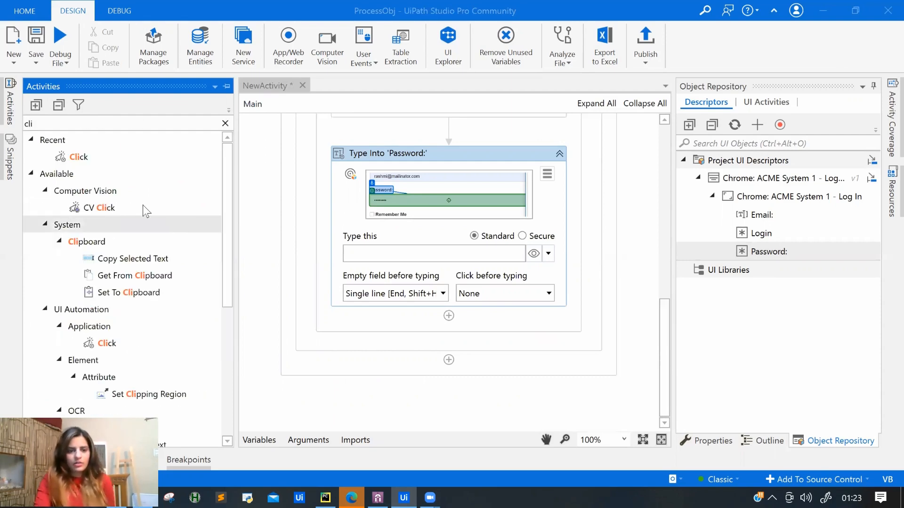
{"action": "left_click_drag", "start_coordinate": [79, 156], "coordinate": [388, 336]}
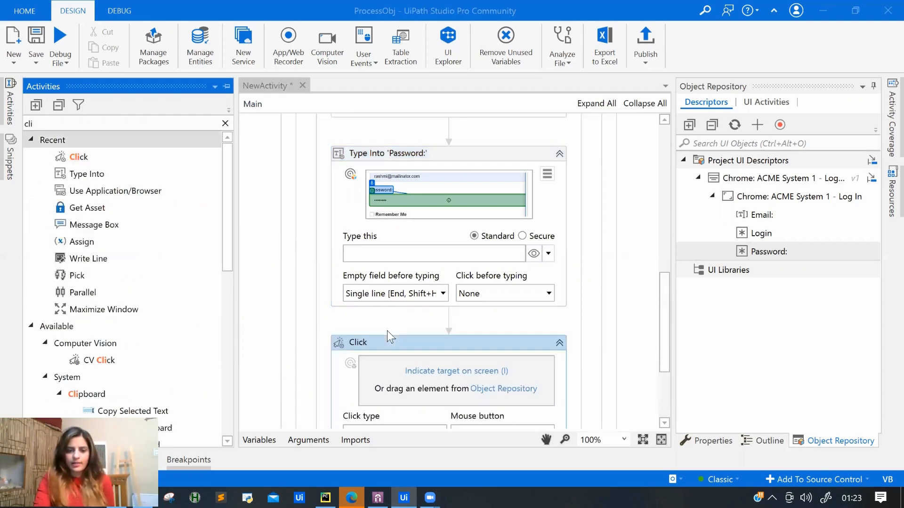
{"action": "left_click_drag", "start_coordinate": [758, 240], "coordinate": [470, 375]}
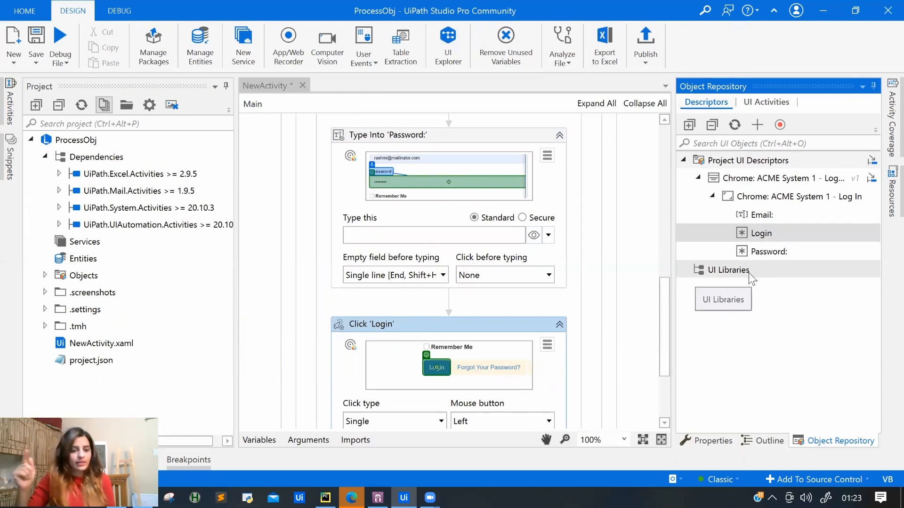
Start publishing ProcessObj as version 1.0.1 to a custom local location instead of Orchestrator.
{"action": "left_click", "coordinate": [639, 47]}
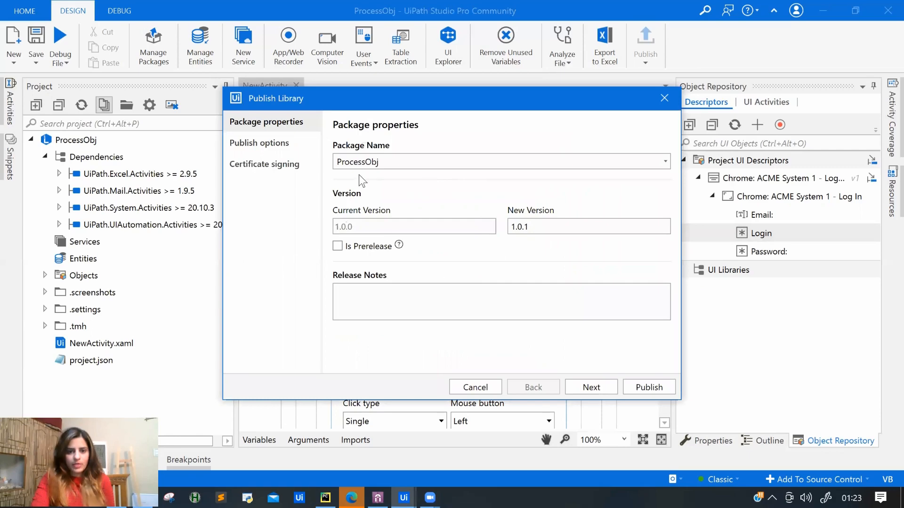
{"action": "left_click", "coordinate": [282, 142]}
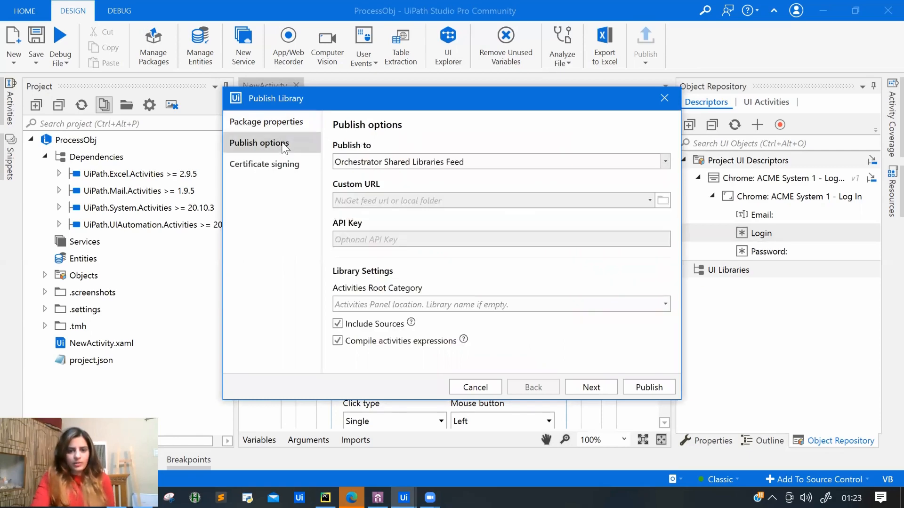
{"action": "left_click", "coordinate": [433, 165]}
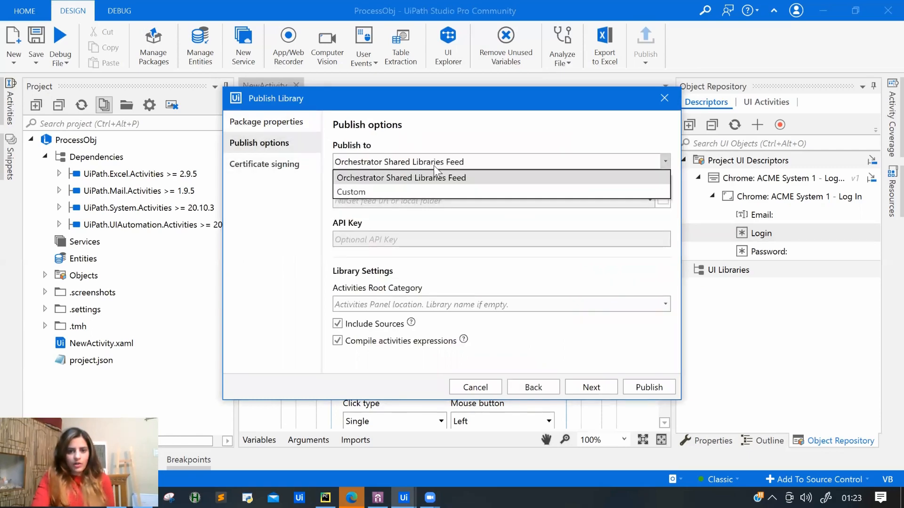
{"action": "left_click", "coordinate": [401, 190]}
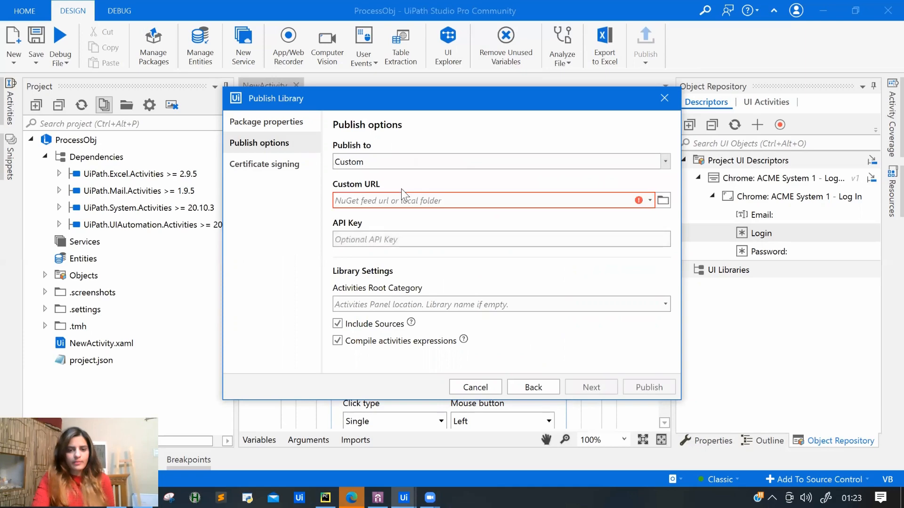
{"action": "left_click", "coordinate": [664, 200]}
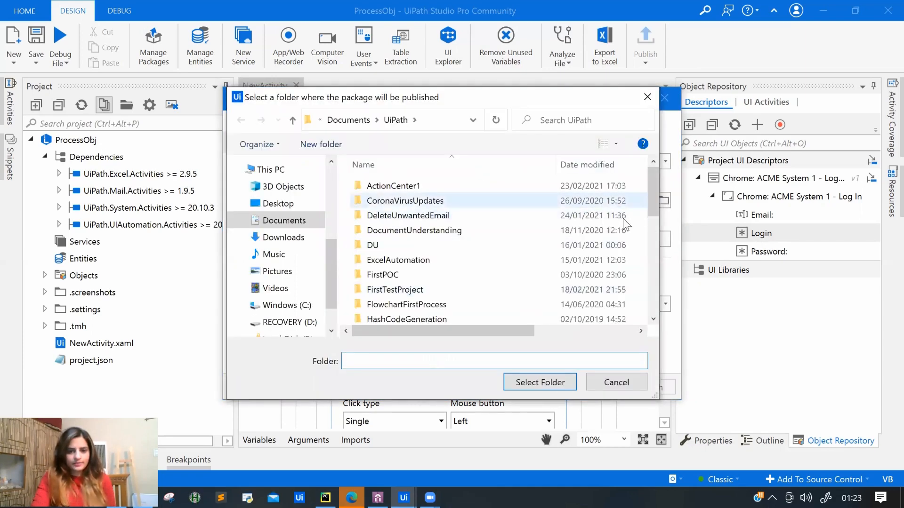
{"action": "left_click_drag", "start_coordinate": [651, 195], "coordinate": [654, 301]}
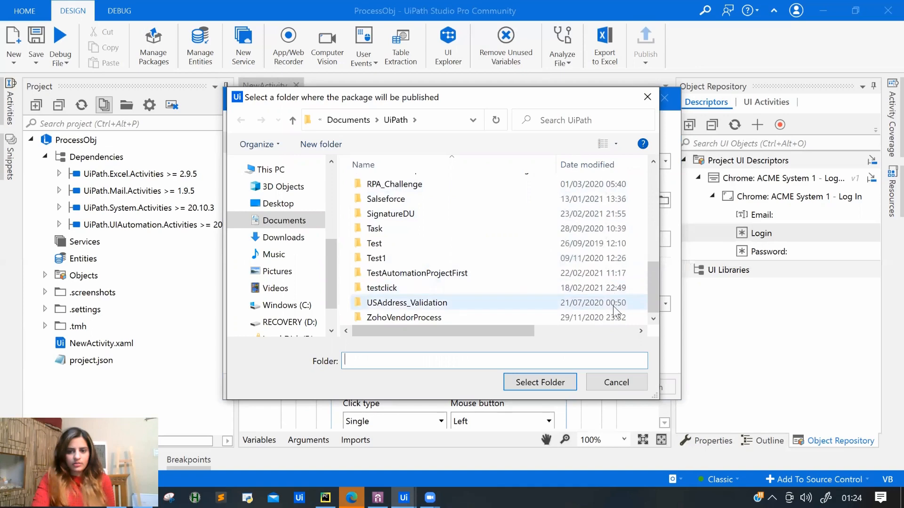
Create a new folder named Lib inside the UiPath documents folder.
{"action": "right_click", "coordinate": [536, 322]}
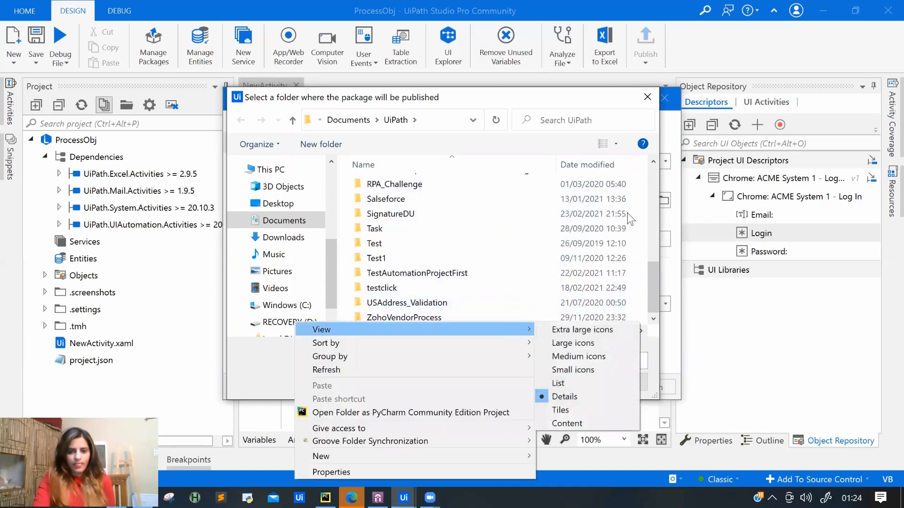
{"action": "left_click_drag", "start_coordinate": [537, 102], "coordinate": [524, 38]}
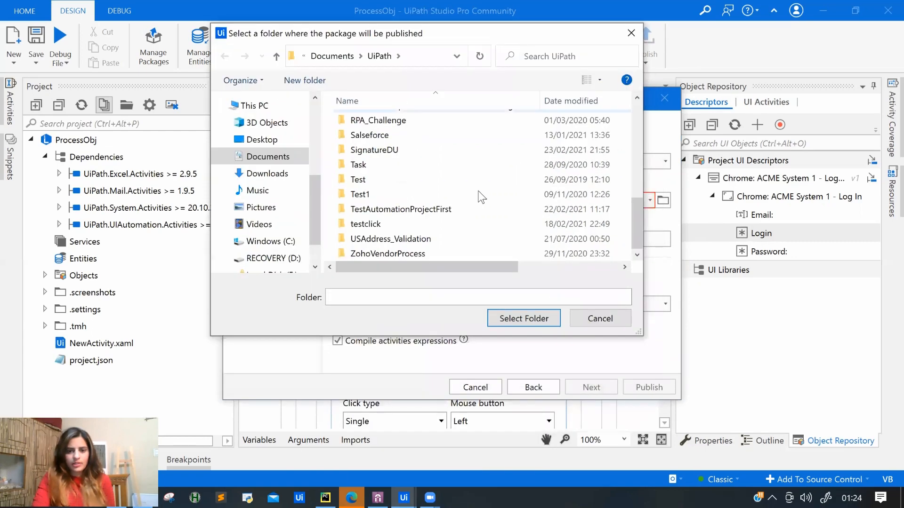
{"action": "right_click", "coordinate": [478, 177]}
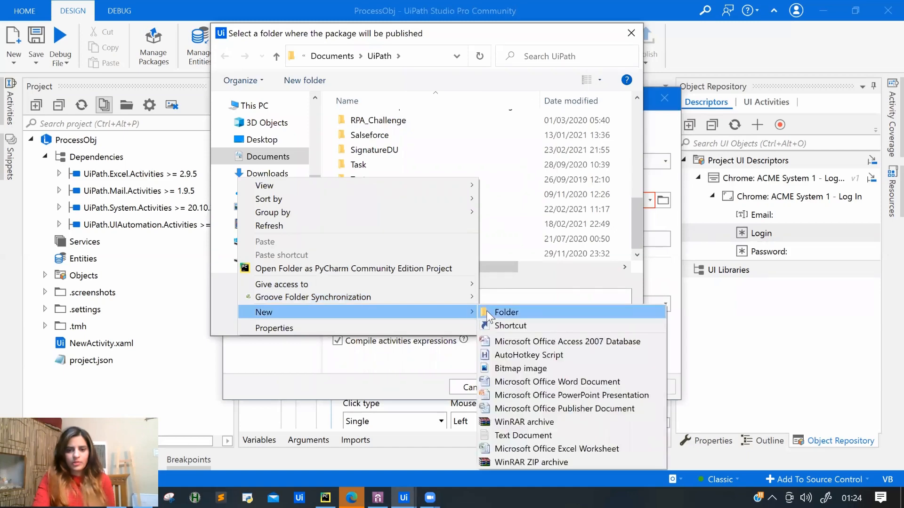
{"action": "left_click", "coordinate": [494, 312]}
{"action": "type", "text": "Lib"}
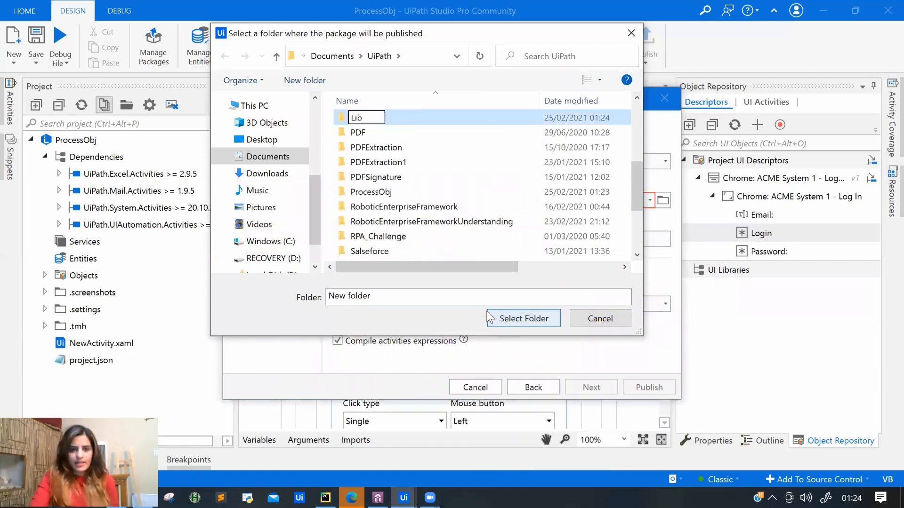
{"action": "key", "text": "Return"}
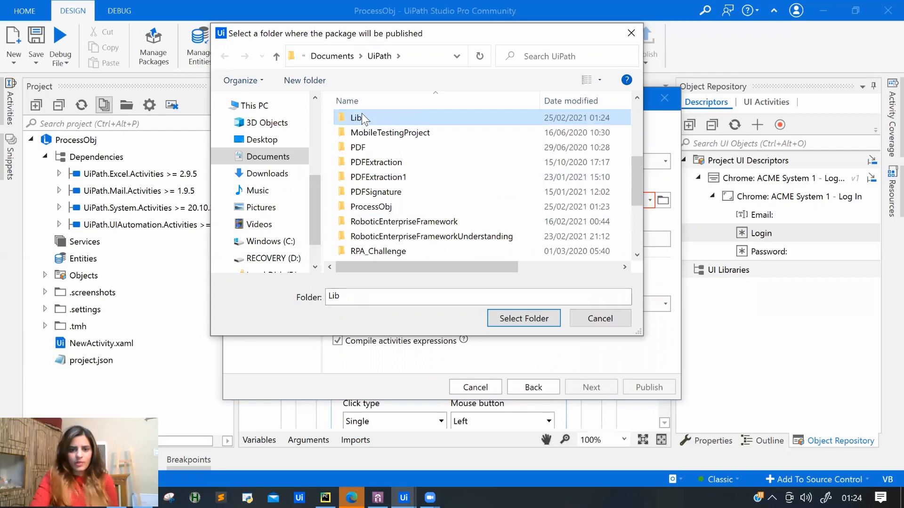
Select Lib as the publish location and publish the library.
{"action": "left_click", "coordinate": [362, 113]}
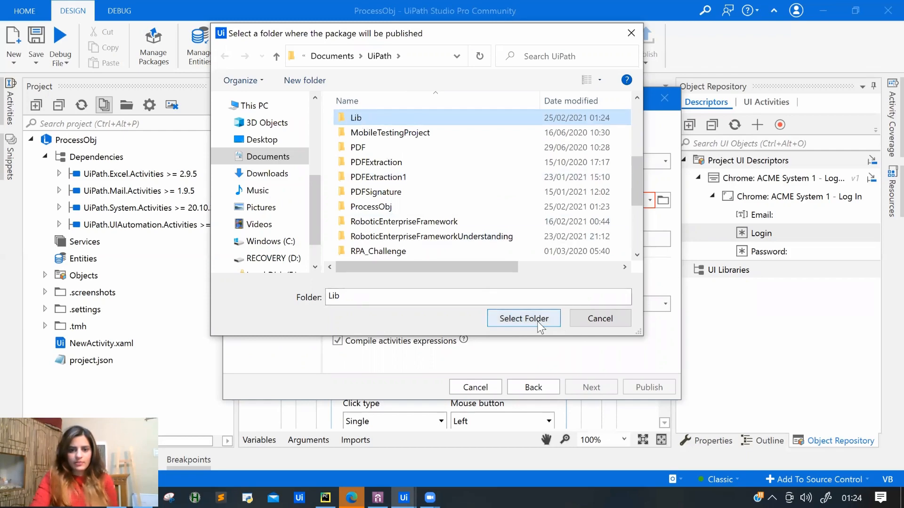
{"action": "left_click", "coordinate": [537, 321]}
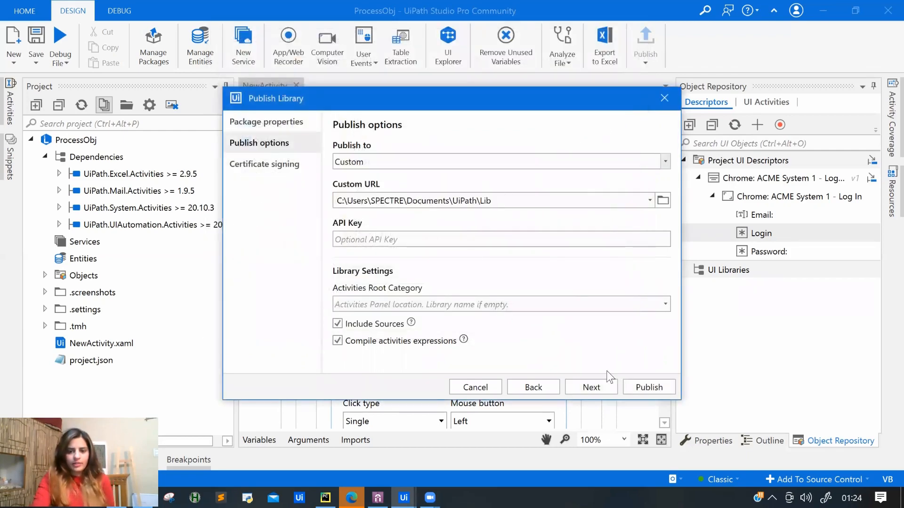
{"action": "left_click", "coordinate": [649, 387]}
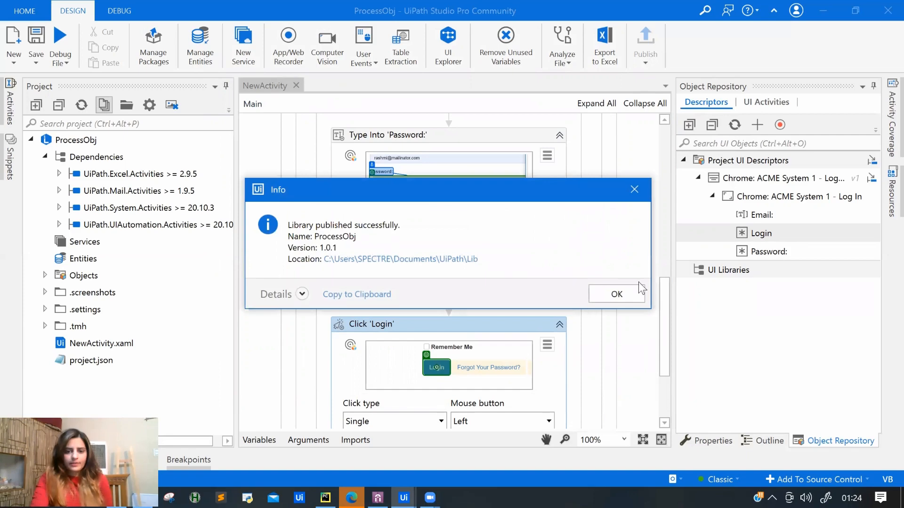
{"action": "left_click", "coordinate": [634, 295]}
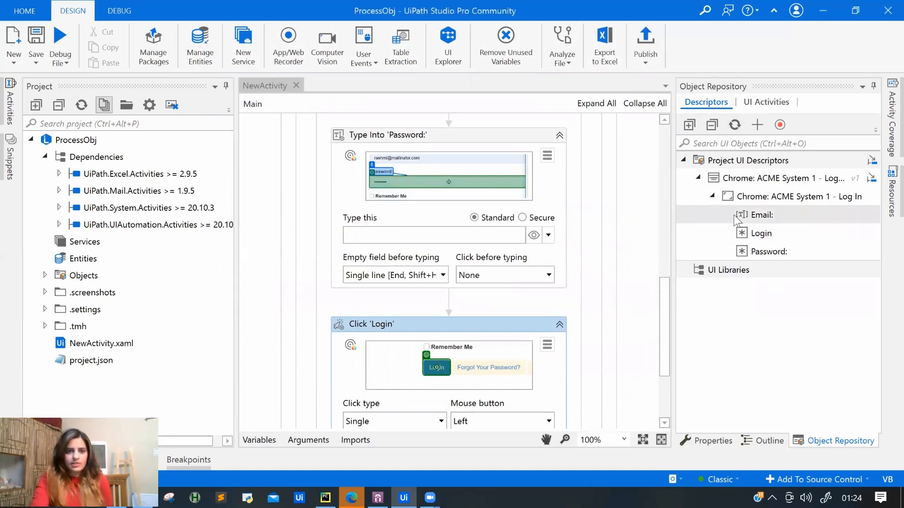
Go to the Start page's new project templates, abandoning an accidental blank process project.
{"action": "left_click", "coordinate": [21, 13]}
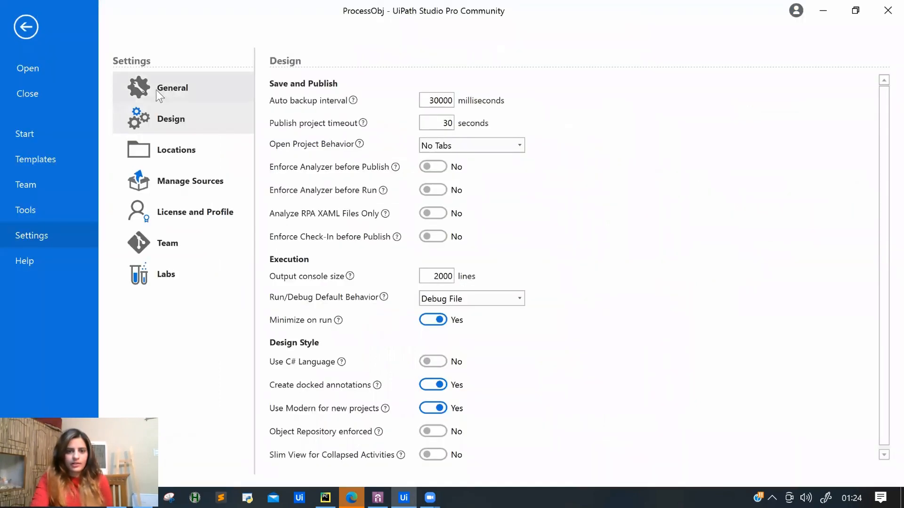
{"action": "left_click", "coordinate": [15, 68]}
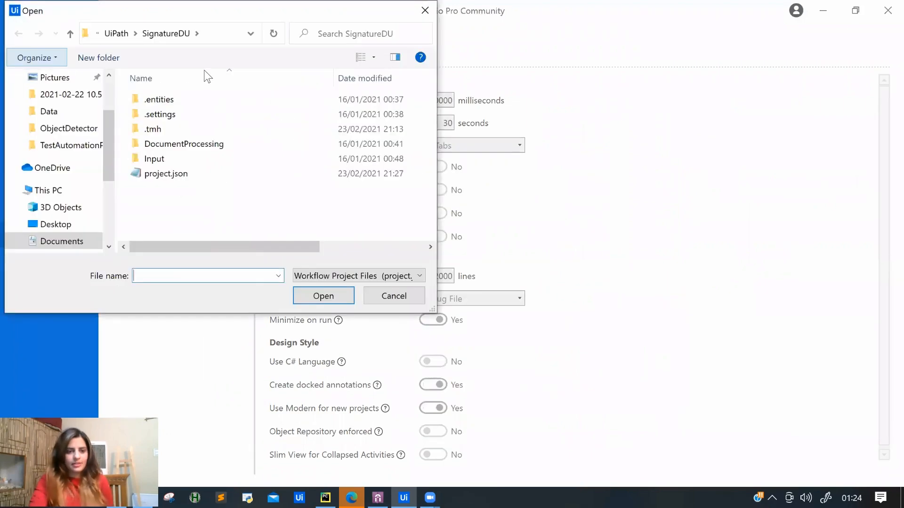
{"action": "left_click", "coordinate": [424, 10]}
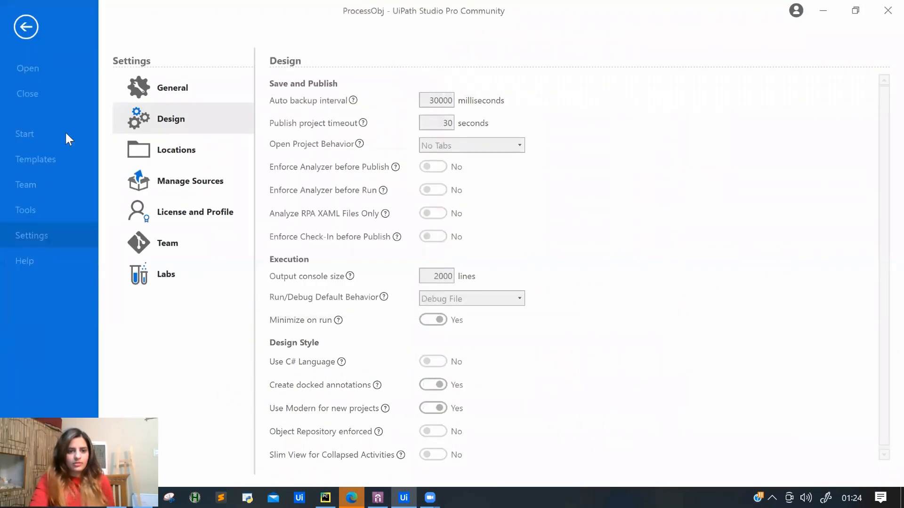
{"action": "left_click", "coordinate": [24, 134]}
{"action": "left_click", "coordinate": [582, 94]}
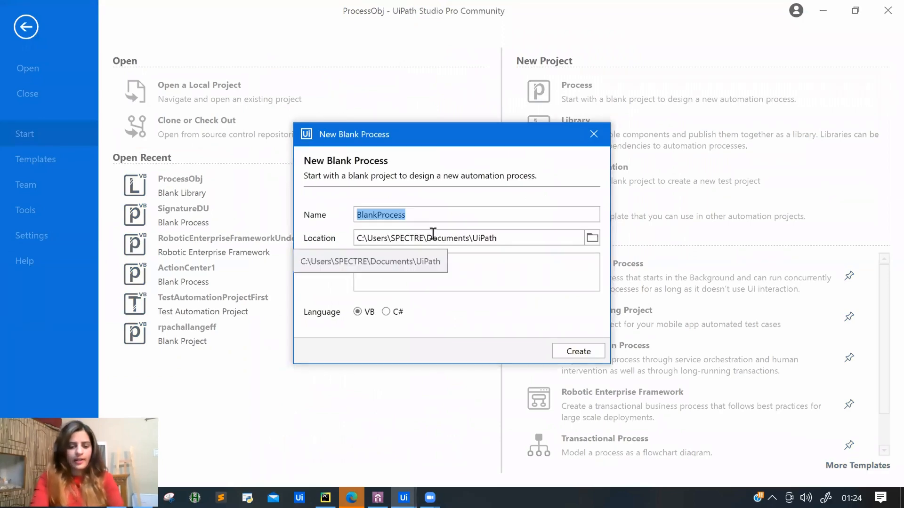
{"action": "type", "text": "Test"}
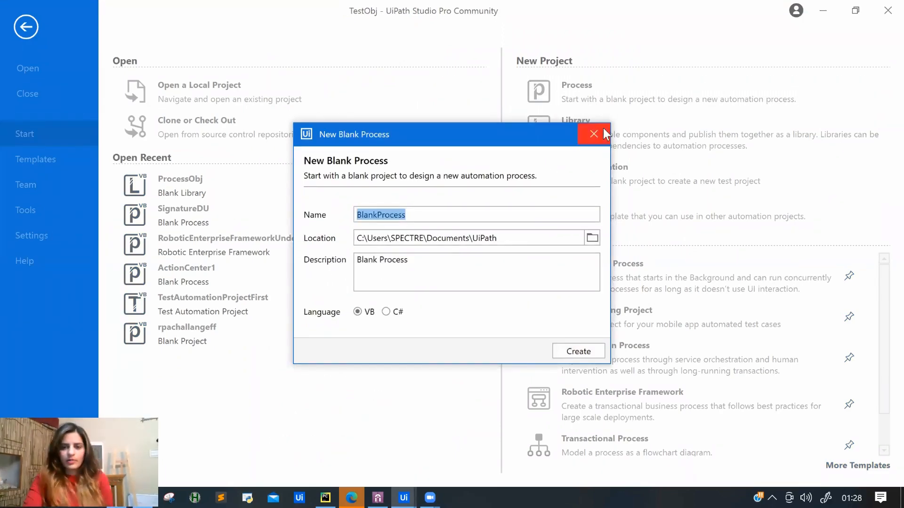
{"action": "left_click", "coordinate": [595, 132]}
Create a blank test automation project named TestObj1 and open Manage Packages.
{"action": "left_click", "coordinate": [606, 170]}
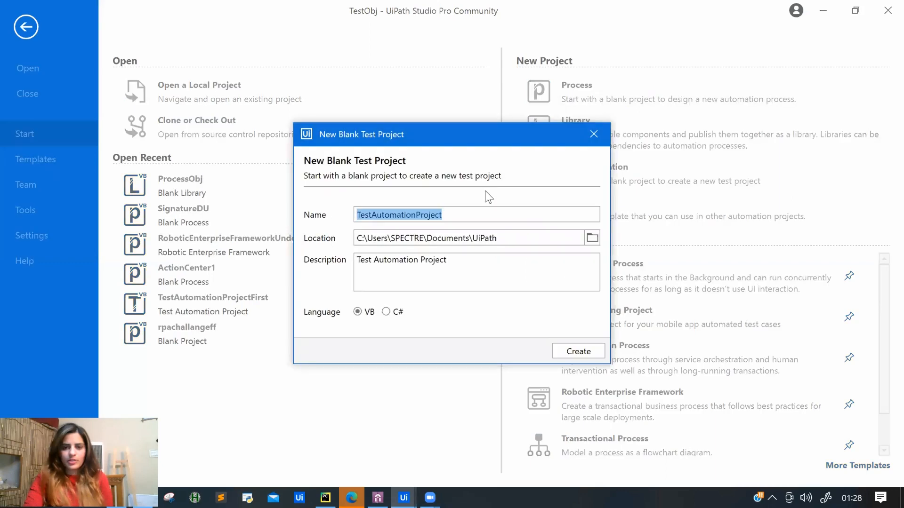
{"action": "type", "text": "TestObj"}
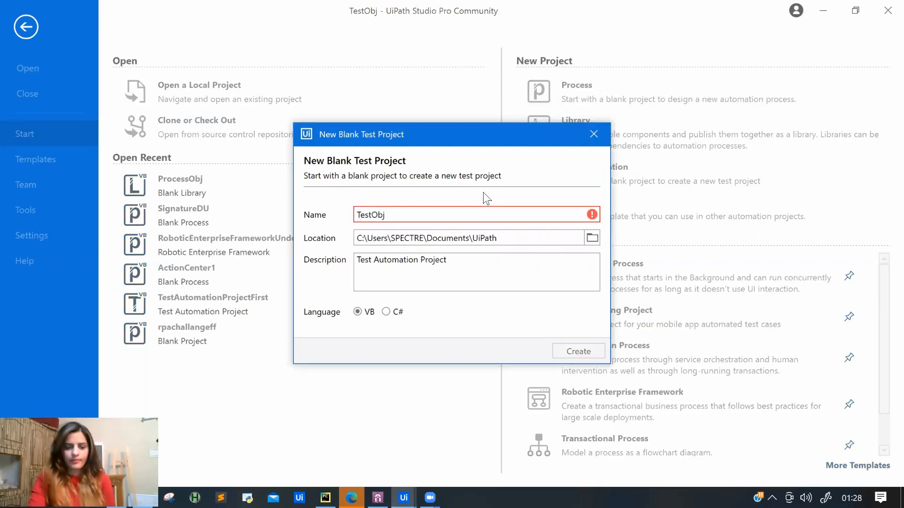
{"action": "type", "text": "1"}
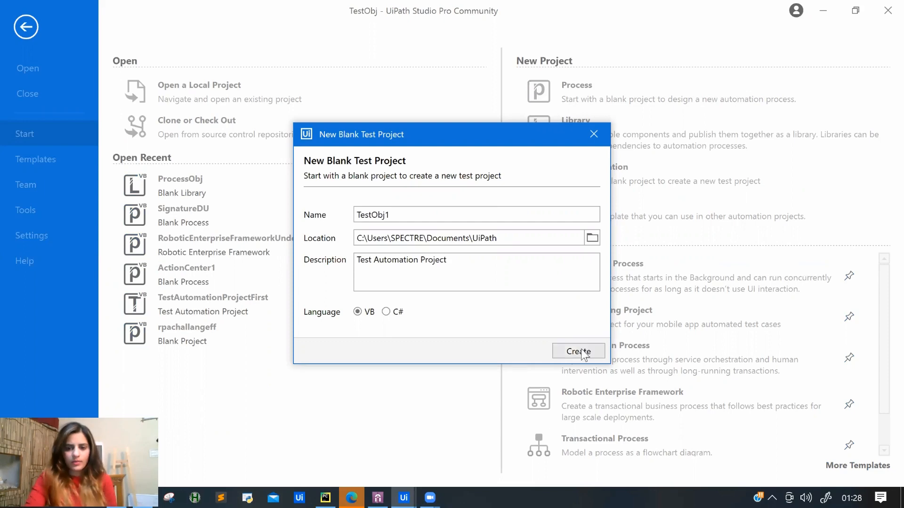
{"action": "left_click", "coordinate": [582, 353]}
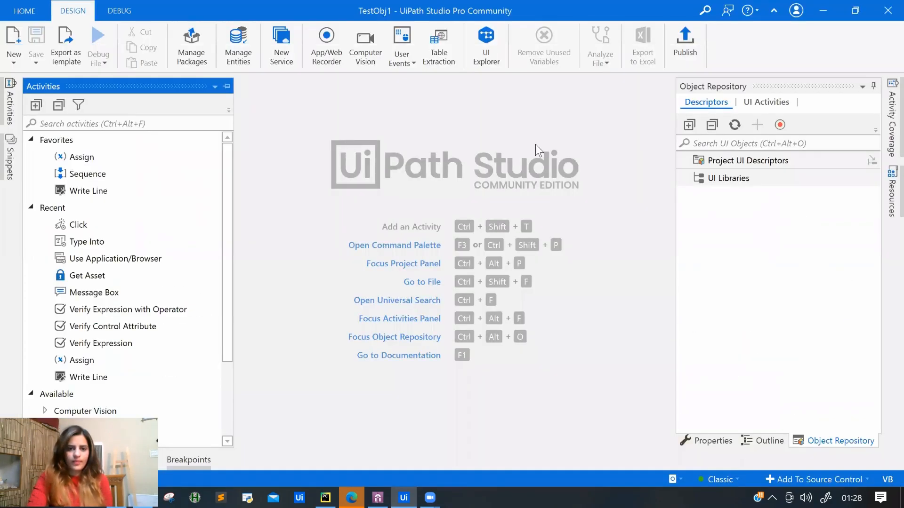
{"action": "left_click", "coordinate": [200, 51]}
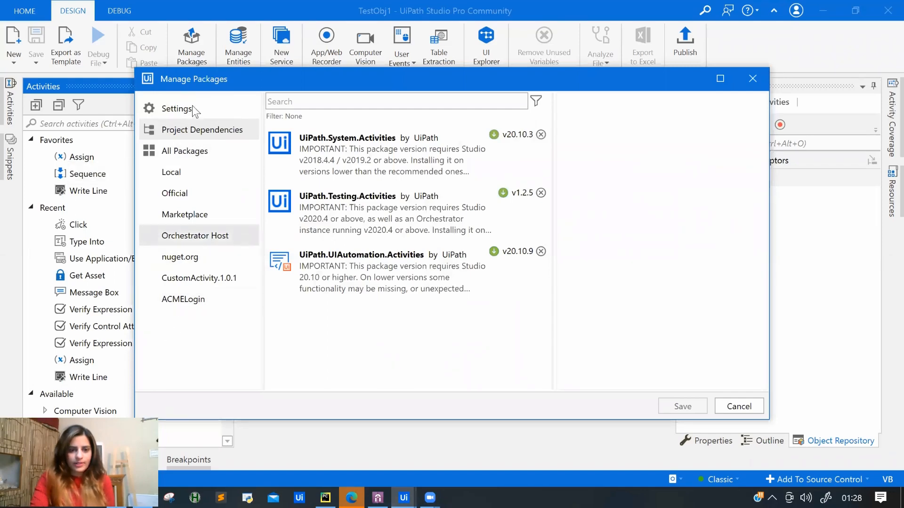
Point the ACMELogin package source to Documents\UiPath\Lib and list its packages, including ProcessObj 1.0.1.
{"action": "left_click", "coordinate": [177, 112]}
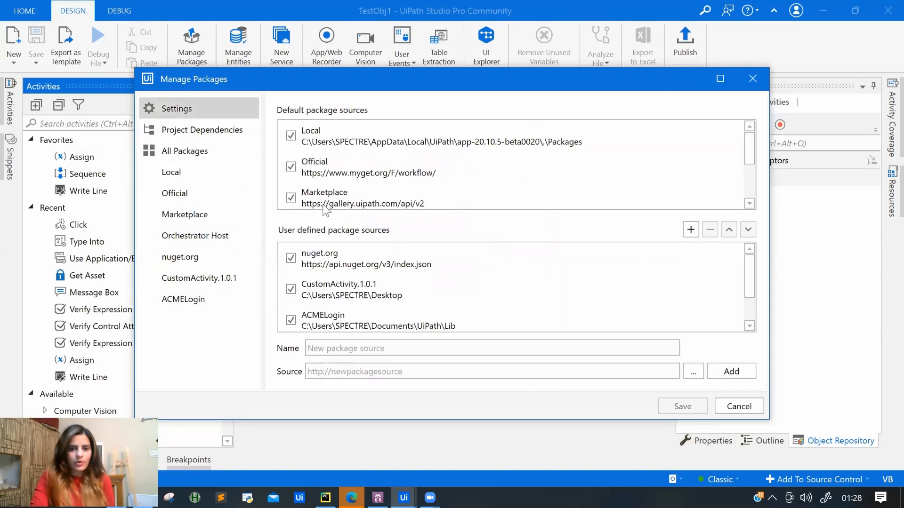
{"action": "left_click", "coordinate": [750, 298]}
{"action": "left_click_drag", "start_coordinate": [750, 295], "coordinate": [748, 253]}
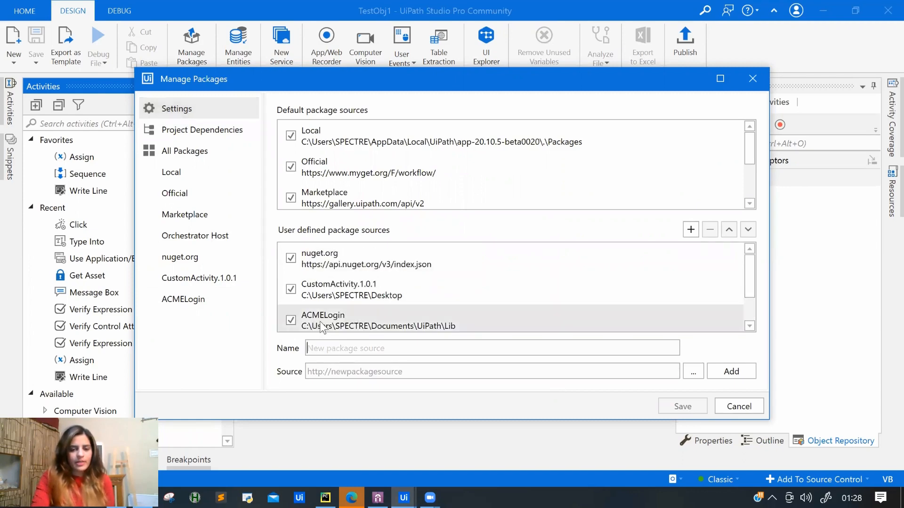
{"action": "left_click", "coordinate": [568, 326]}
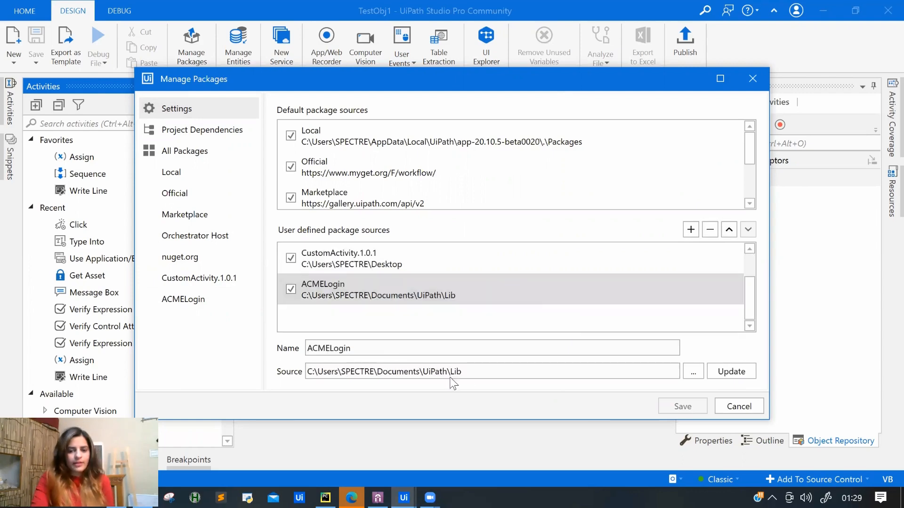
{"action": "left_click", "coordinate": [696, 373]}
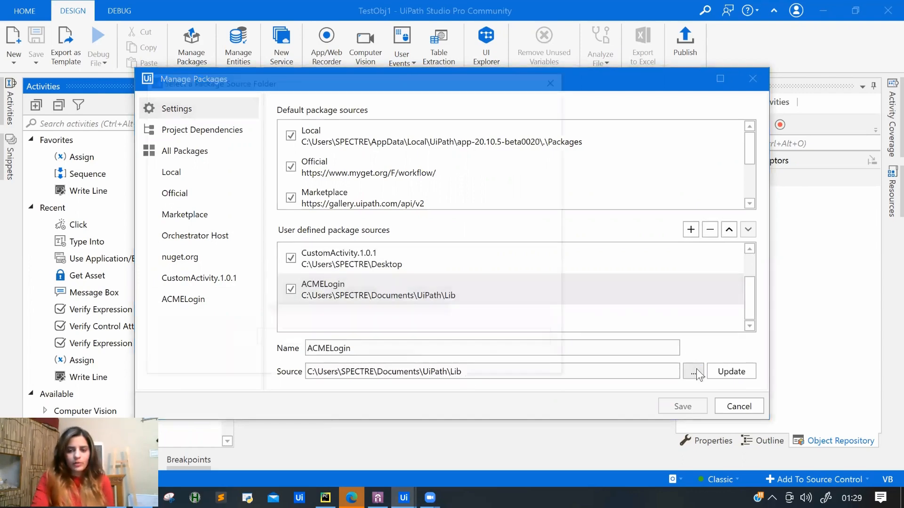
{"action": "left_click", "coordinate": [303, 106]}
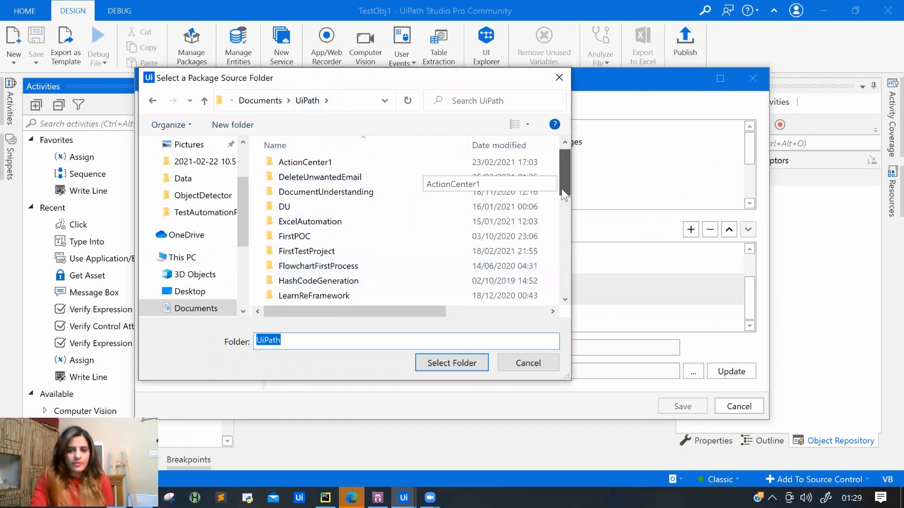
{"action": "left_click_drag", "start_coordinate": [562, 189], "coordinate": [564, 217]}
{"action": "left_click", "coordinate": [383, 201]}
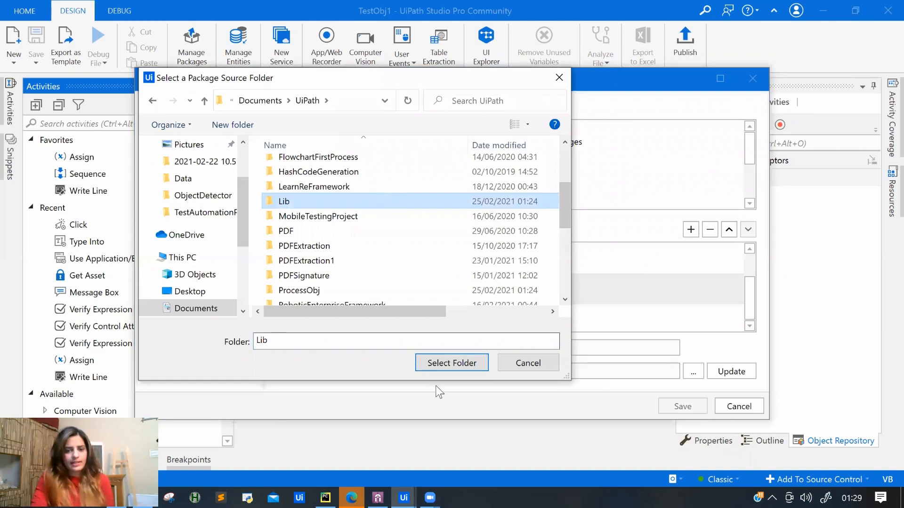
{"action": "left_click", "coordinate": [451, 371]}
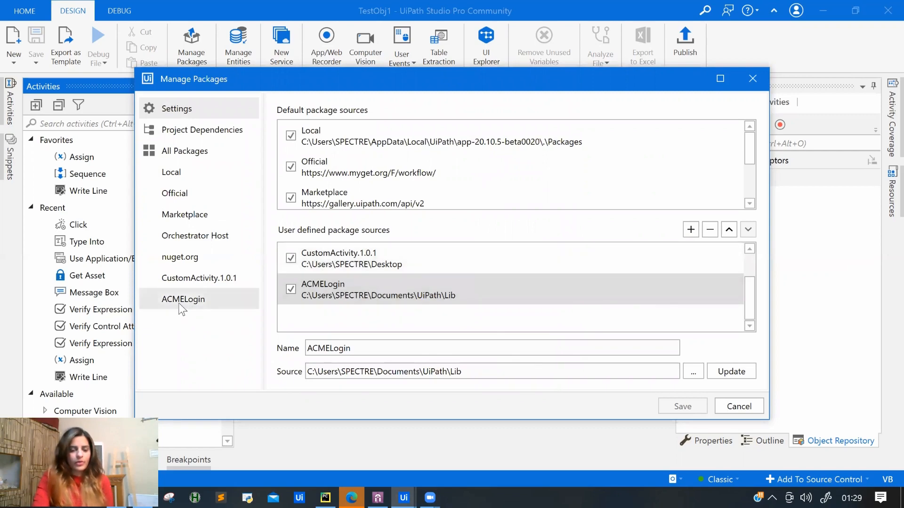
{"action": "left_click", "coordinate": [201, 302]}
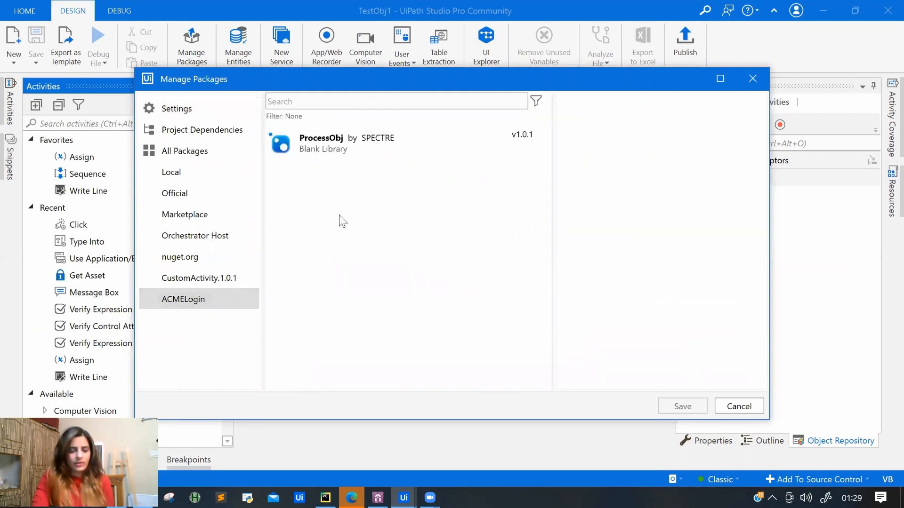
Install ProcessObj 1.0.1 into TestObj1, save the package changes, and uncover the UI descriptors.
{"action": "left_click", "coordinate": [350, 155]}
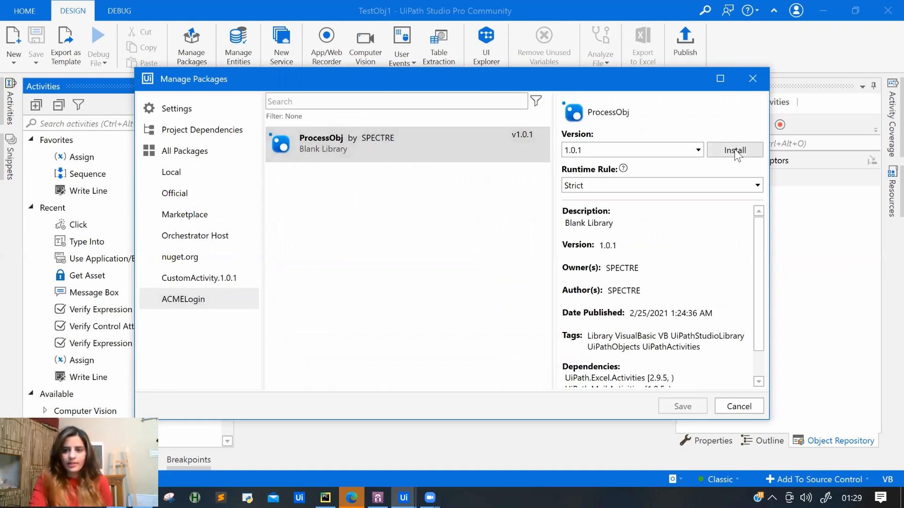
{"action": "left_click", "coordinate": [734, 150]}
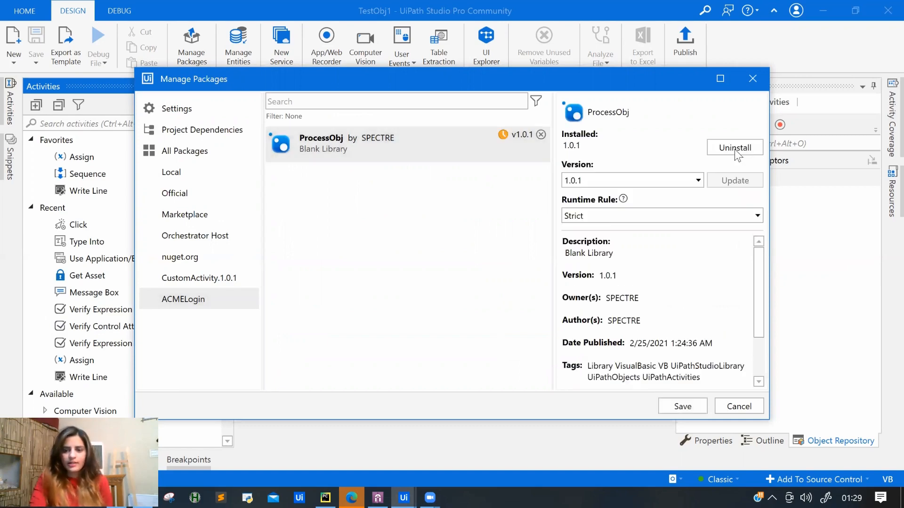
{"action": "left_click", "coordinate": [685, 407]}
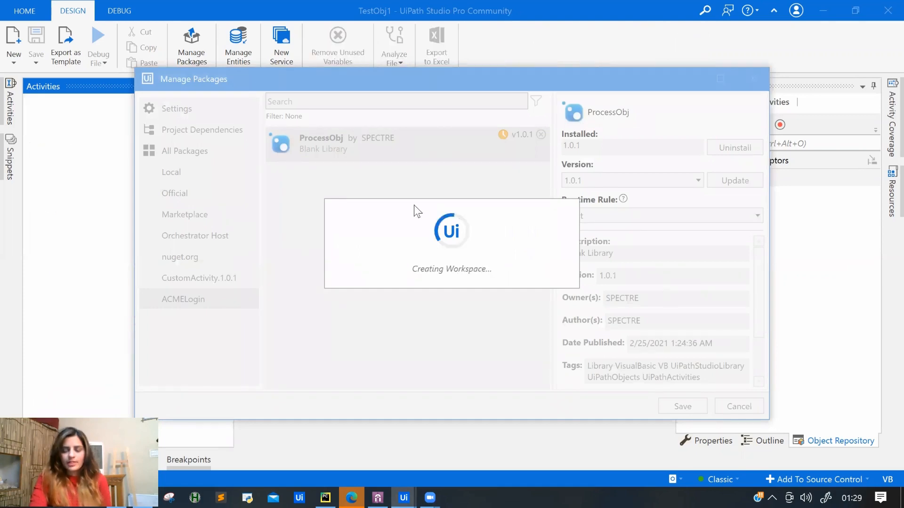
{"action": "left_click_drag", "start_coordinate": [612, 75], "coordinate": [477, 98]}
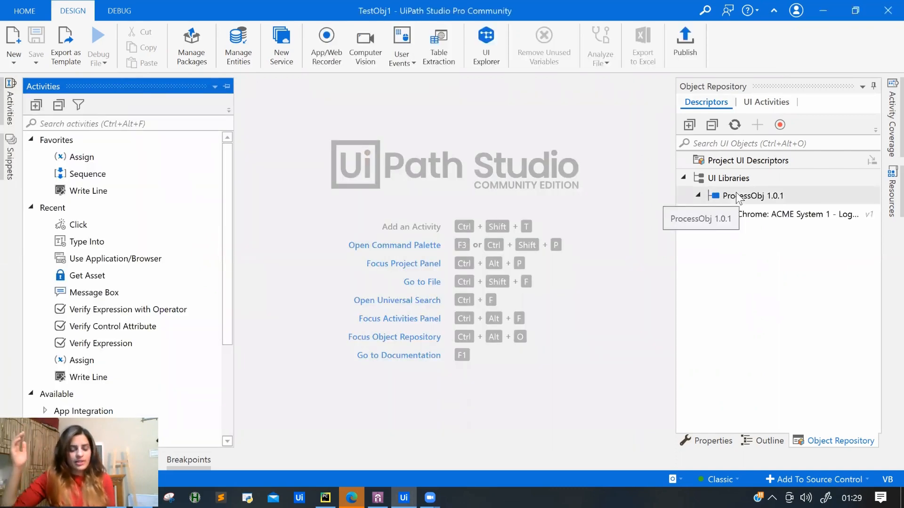
Expand ProcessObj's Chrome login screen descriptors and search activities for 'br'.
{"action": "left_click", "coordinate": [712, 215]}
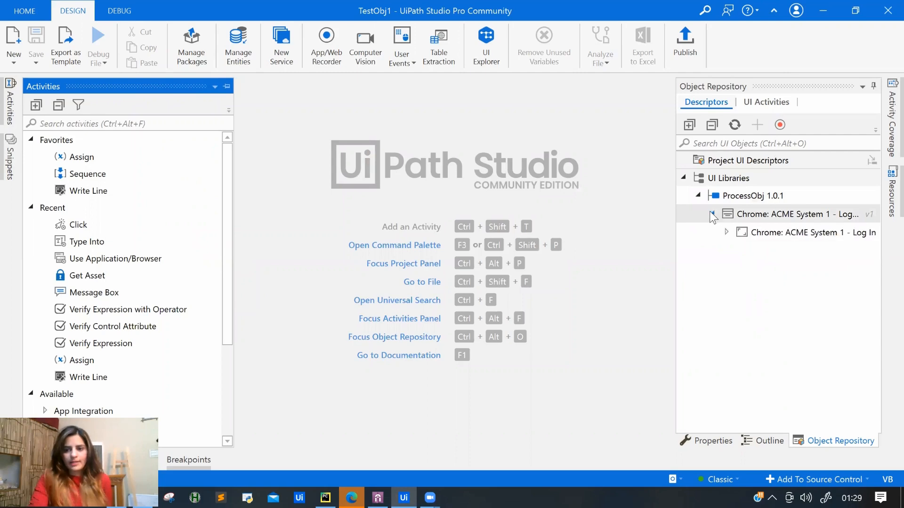
{"action": "left_click", "coordinate": [726, 232]}
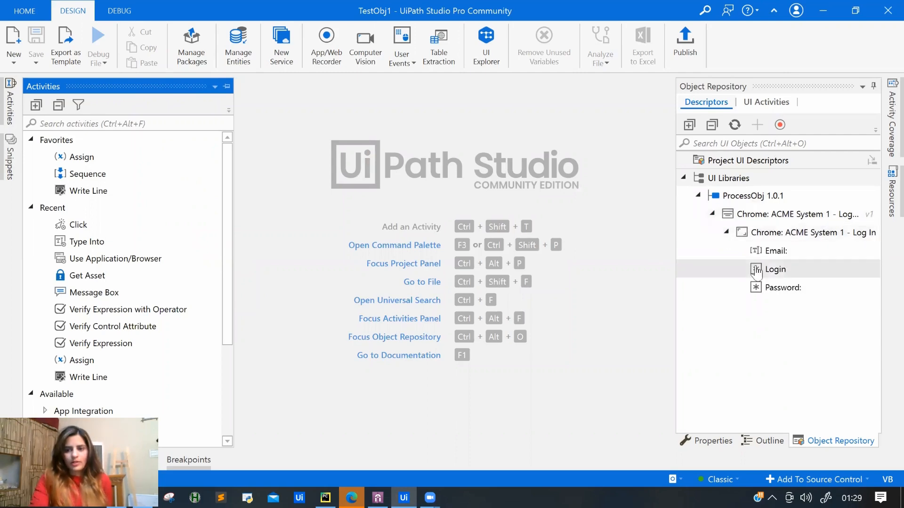
{"action": "left_click", "coordinate": [66, 124]}
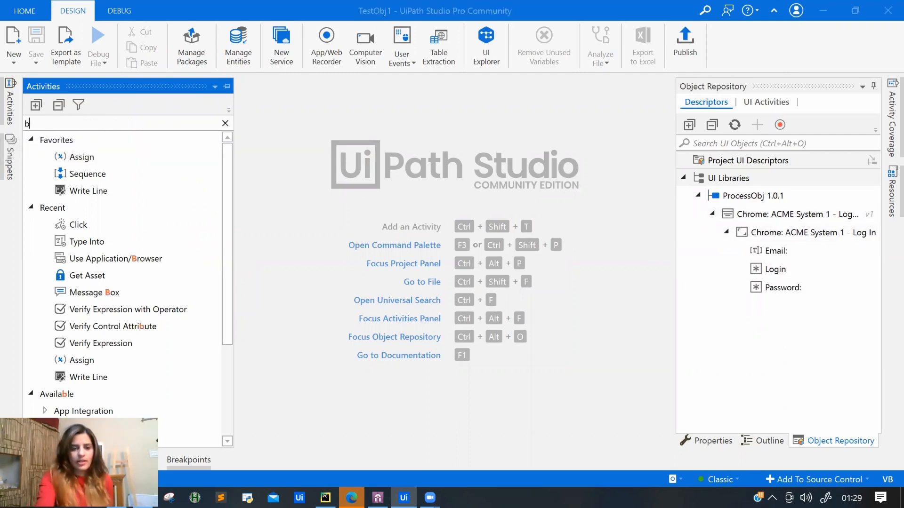
{"action": "type", "text": "br"}
{"action": "left_click", "coordinate": [150, 158]}
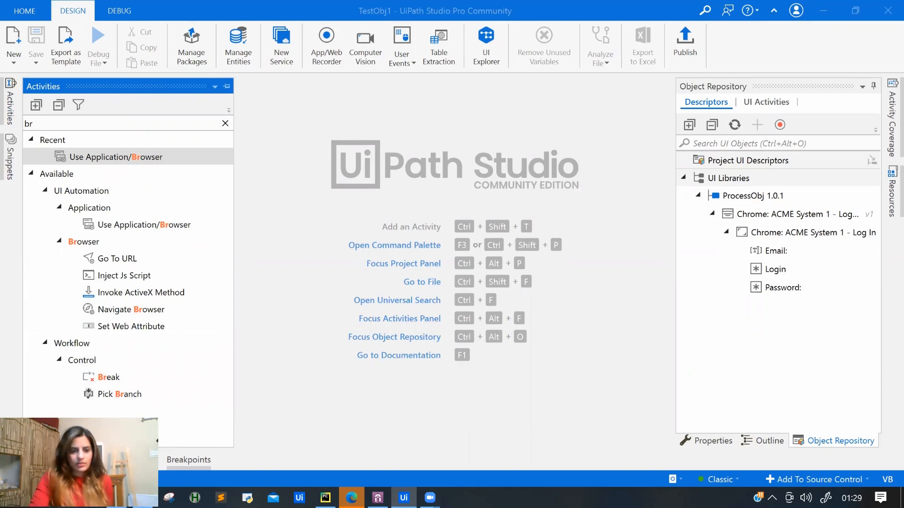
Open TestCase.xaml from the Project panel in the designer.
{"action": "left_click", "coordinate": [9, 114]}
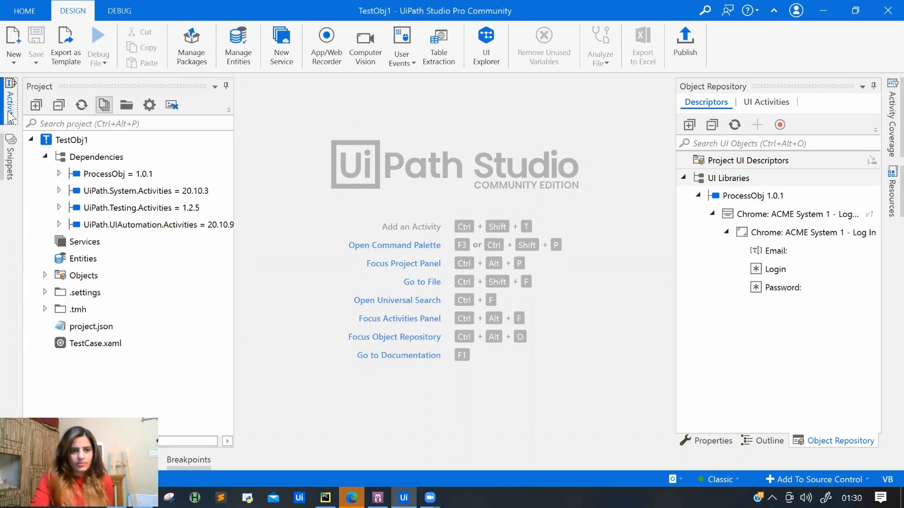
{"action": "left_click", "coordinate": [83, 348]}
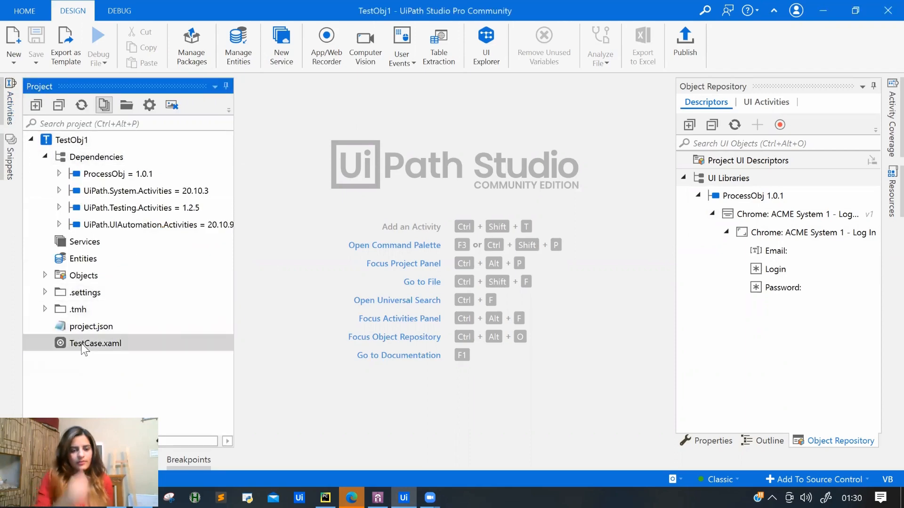
{"action": "double_click", "coordinate": [83, 348]}
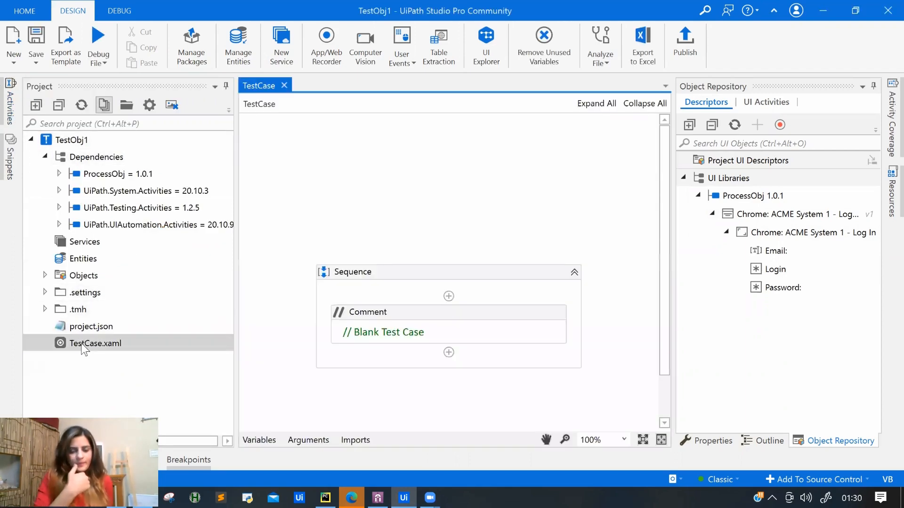
Add a Use Application/Browser activity bound to the ACME login screen descriptor.
{"action": "left_click", "coordinate": [4, 104]}
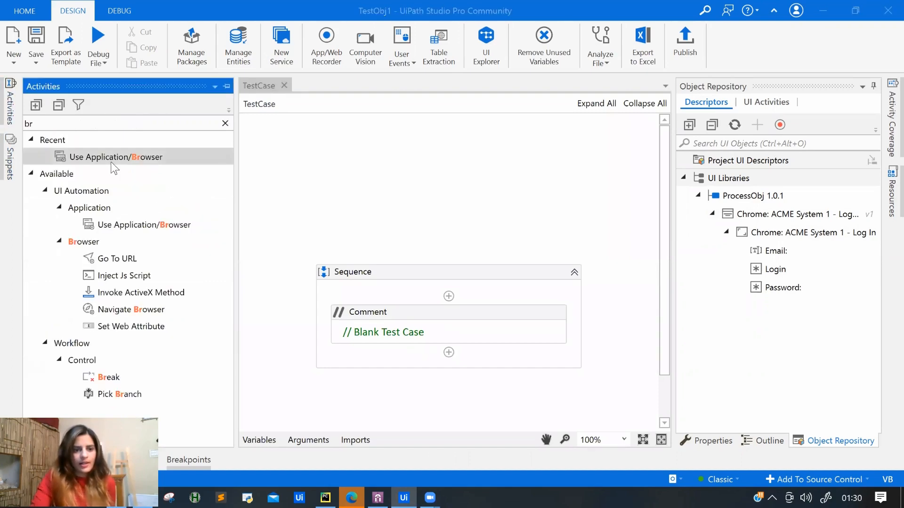
{"action": "left_click_drag", "start_coordinate": [114, 158], "coordinate": [401, 353]}
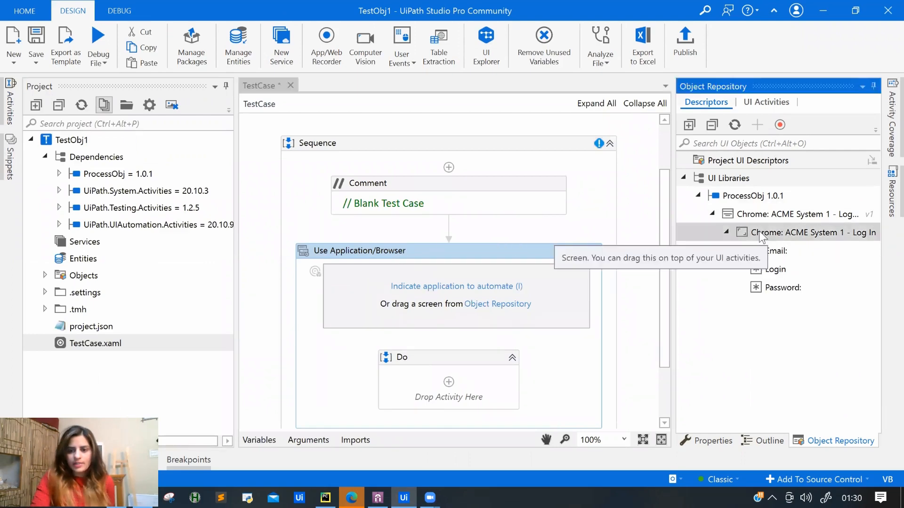
{"action": "left_click_drag", "start_coordinate": [759, 232], "coordinate": [386, 288]}
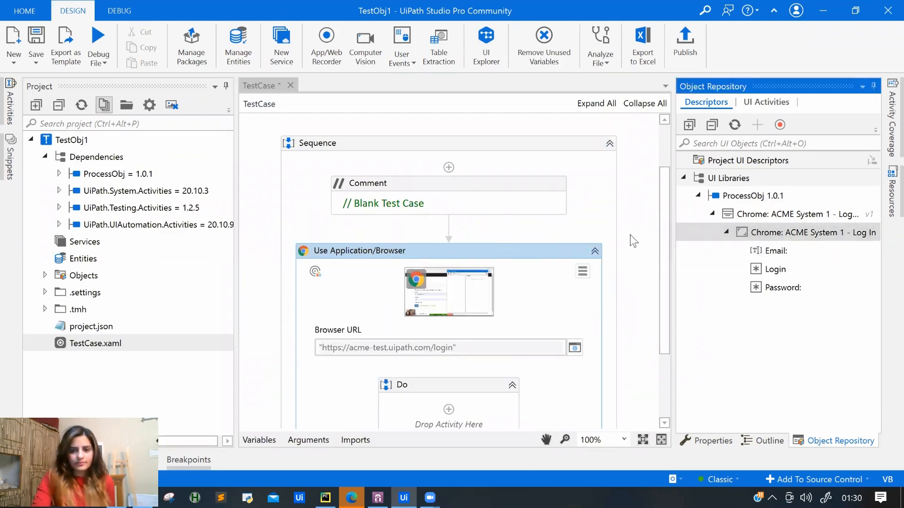
{"action": "left_click_drag", "start_coordinate": [665, 247], "coordinate": [665, 309]}
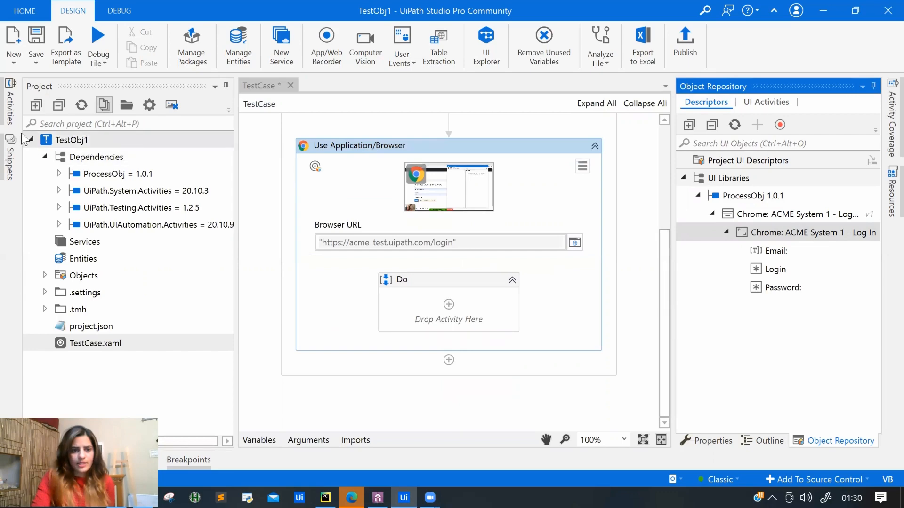
Add a Type Into targeting the Email field with a sample email address.
{"action": "left_click", "coordinate": [9, 106]}
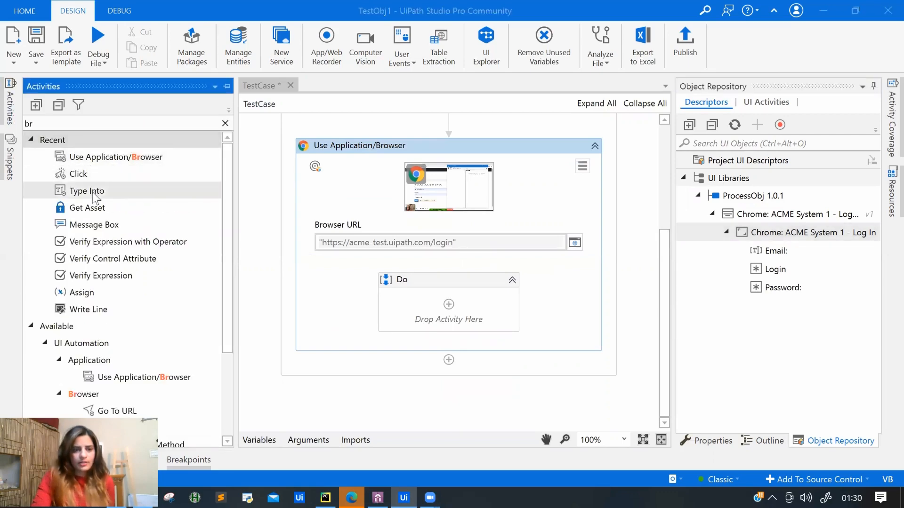
{"action": "left_click_drag", "start_coordinate": [93, 194], "coordinate": [445, 313]}
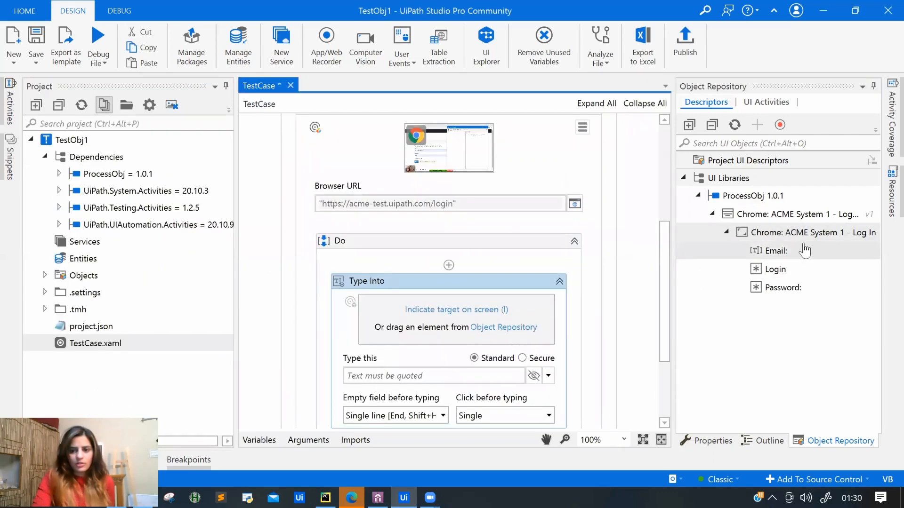
{"action": "left_click_drag", "start_coordinate": [782, 255], "coordinate": [459, 329]}
{"action": "left_click", "coordinate": [400, 379]}
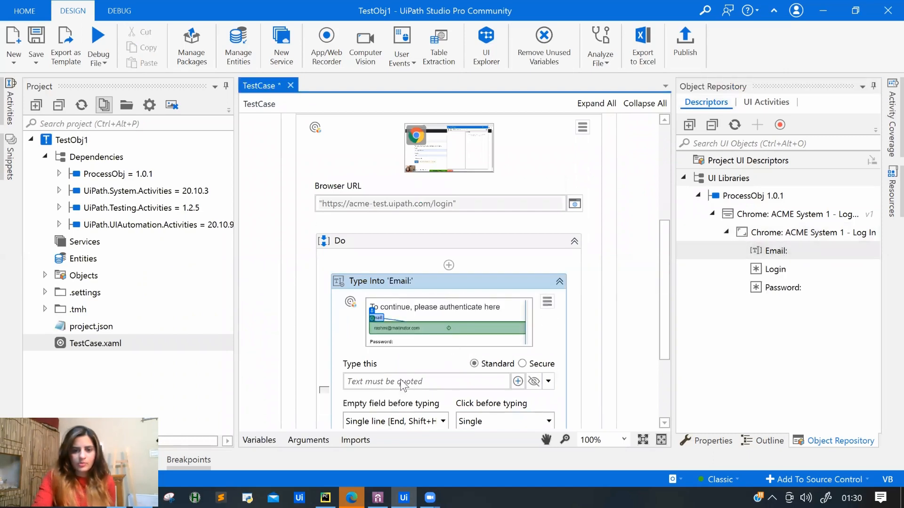
{"action": "type", "text": "\"a\""}
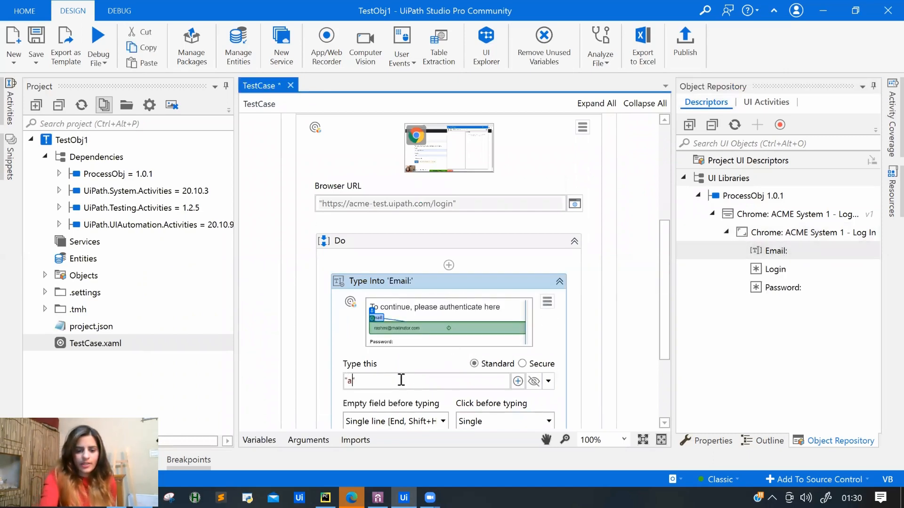
{"action": "type", "text": "bc@1"}
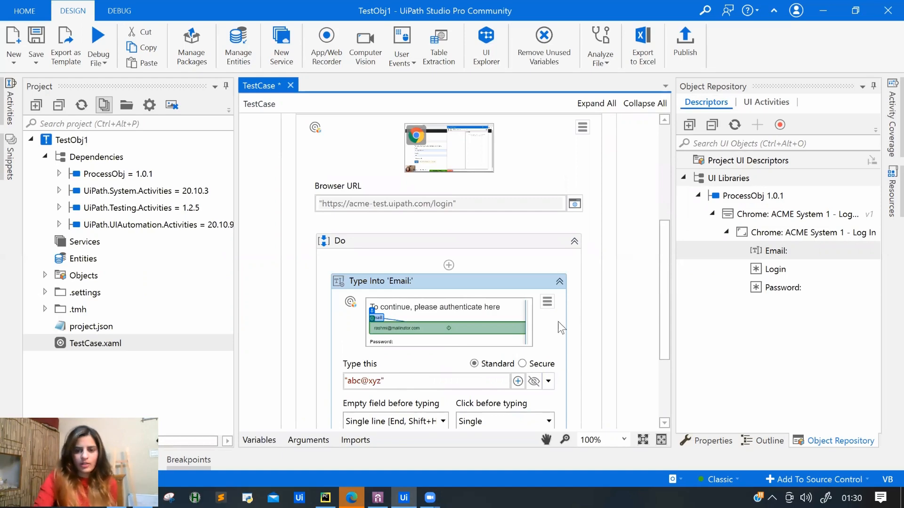
{"action": "left_click_drag", "start_coordinate": [663, 241], "coordinate": [663, 294]}
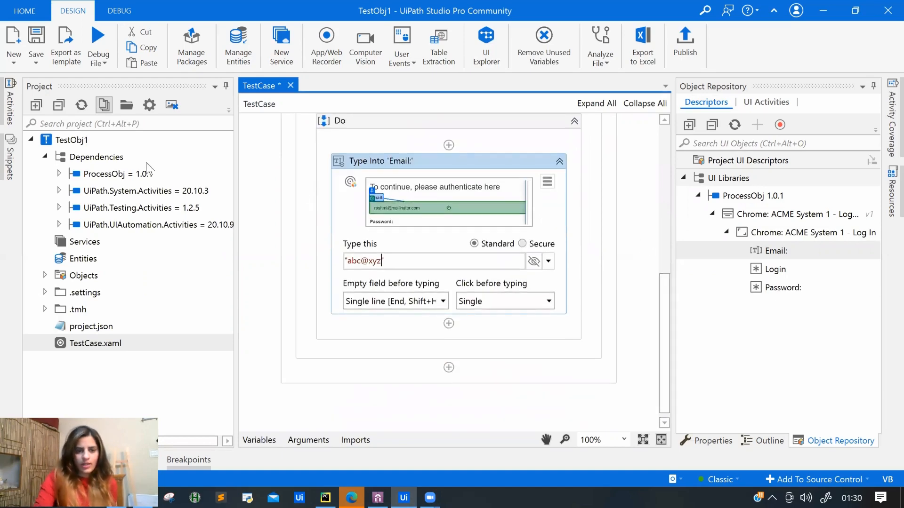
Add a second Type Into targeting Password with a password value, then save the workflow.
{"action": "left_click", "coordinate": [14, 123]}
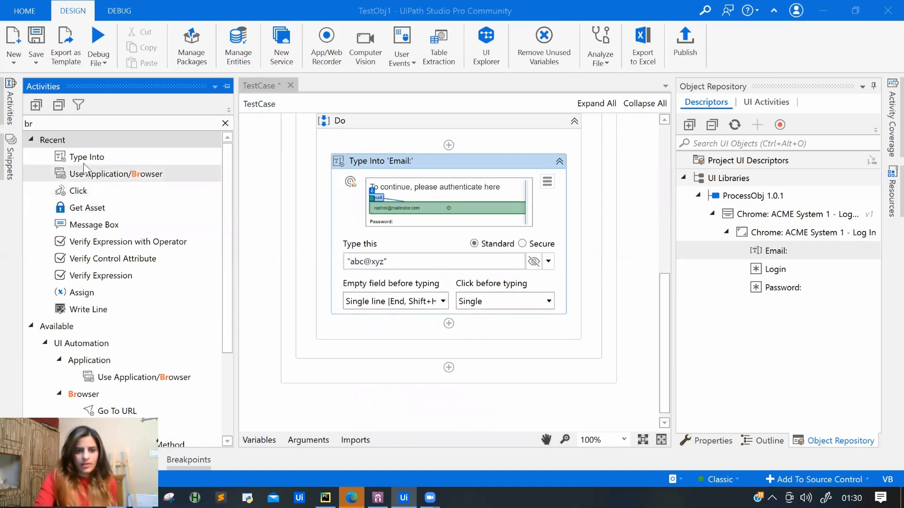
{"action": "left_click_drag", "start_coordinate": [87, 157], "coordinate": [374, 337]}
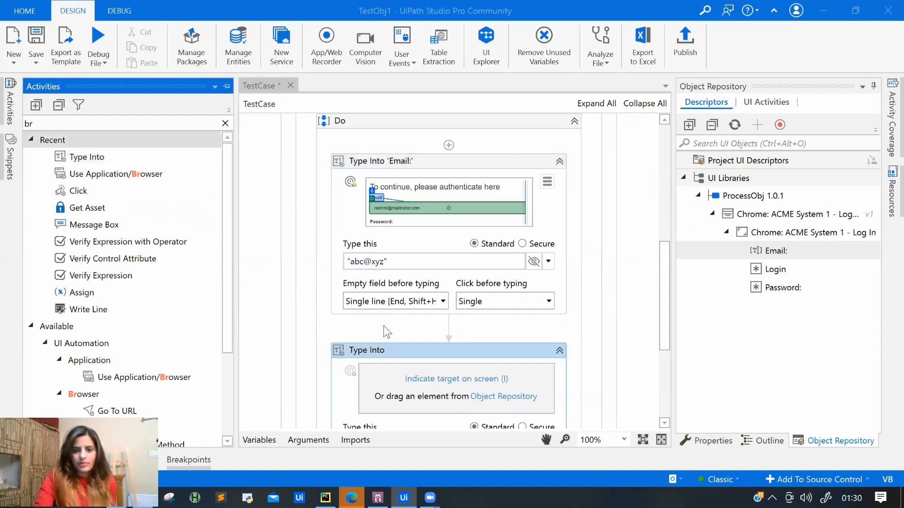
{"action": "left_click_drag", "start_coordinate": [775, 286], "coordinate": [419, 323]}
{"action": "left_click", "coordinate": [381, 379]}
{"action": "type", "text": "\""}
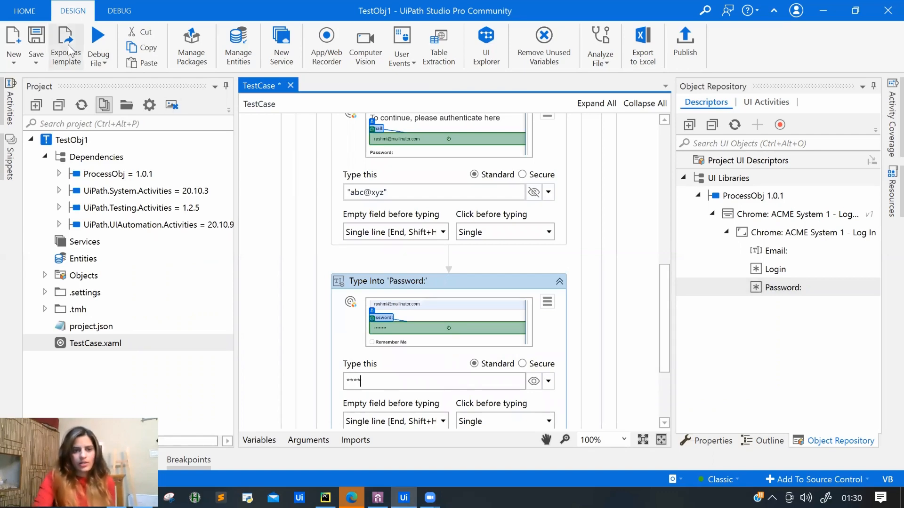
{"action": "left_click", "coordinate": [42, 43]}
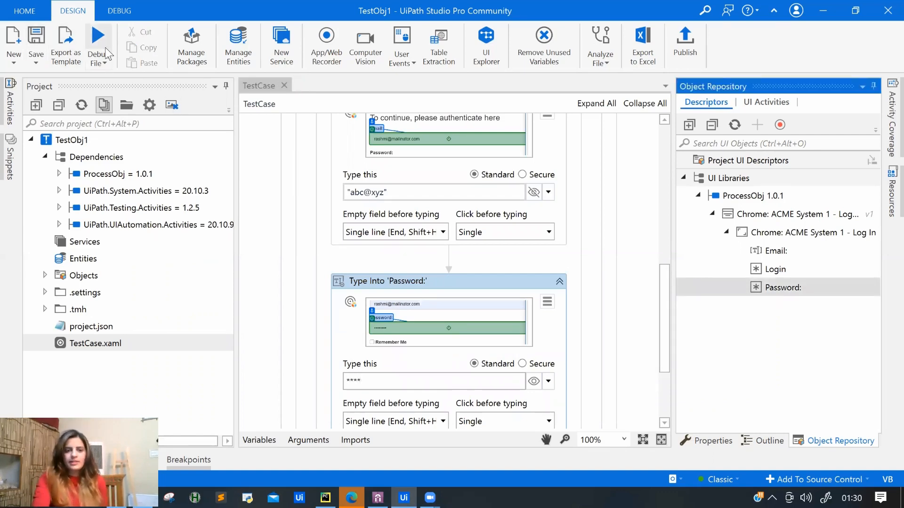
{"action": "left_click", "coordinate": [100, 60]}
Run TestCase so the ACME login page's Email and Password fields get filled, then return to Studio.
{"action": "left_click", "coordinate": [99, 80]}
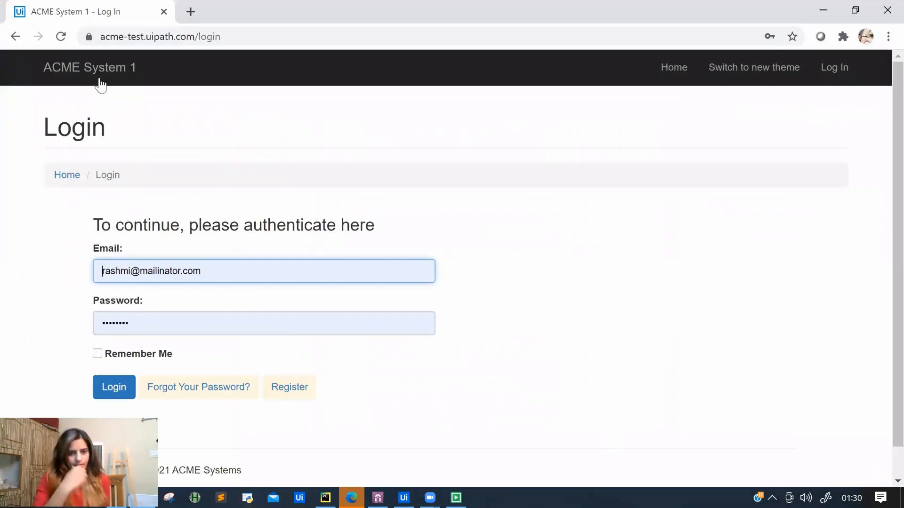
{"action": "left_click", "coordinate": [264, 271]}
{"action": "key", "text": "ctrl+a"}
{"action": "type", "text": "abc@"}
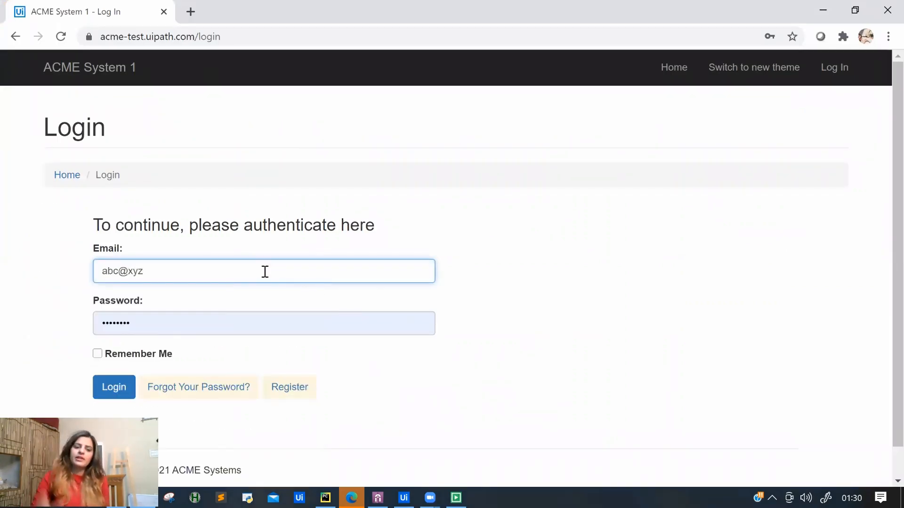
{"action": "left_click", "coordinate": [265, 325]}
{"action": "key", "text": "ctrl+a"}
{"action": "type", "text": "1234"}
{"action": "key", "text": "alt+Tab"}
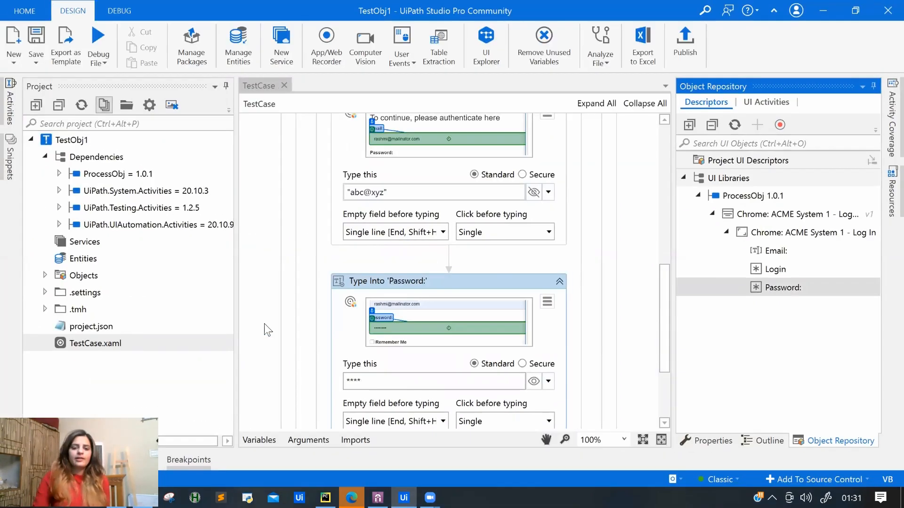